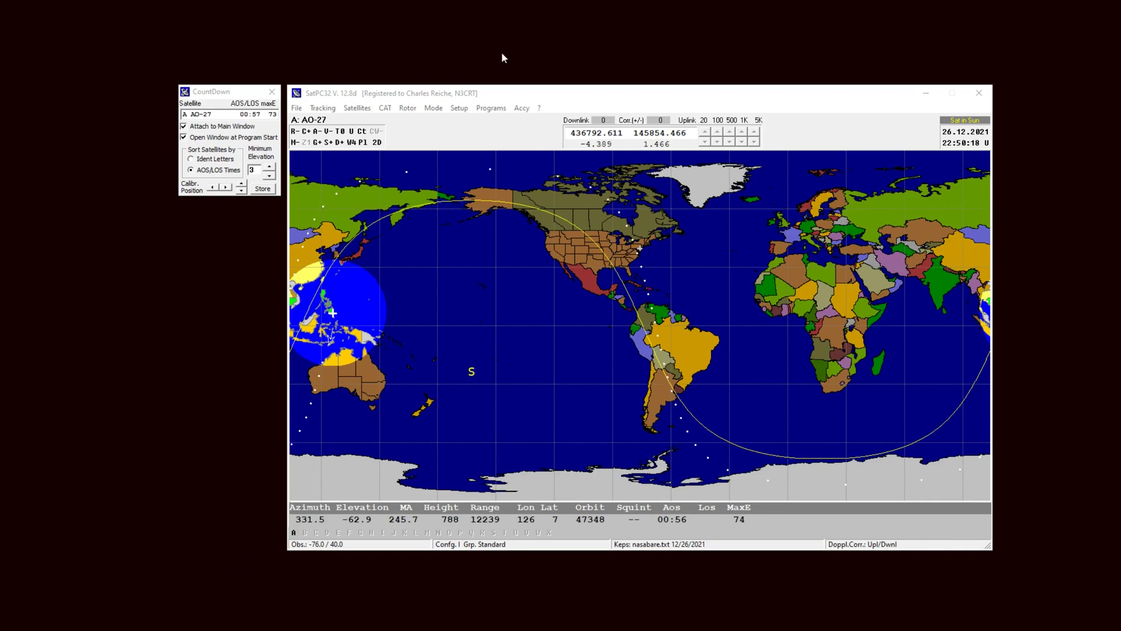
- Move the SatPC32 tracking map window up and left, then position the browser window
{"action": "left_click_drag", "start_coordinate": [539, 92], "coordinate": [493, 66]}
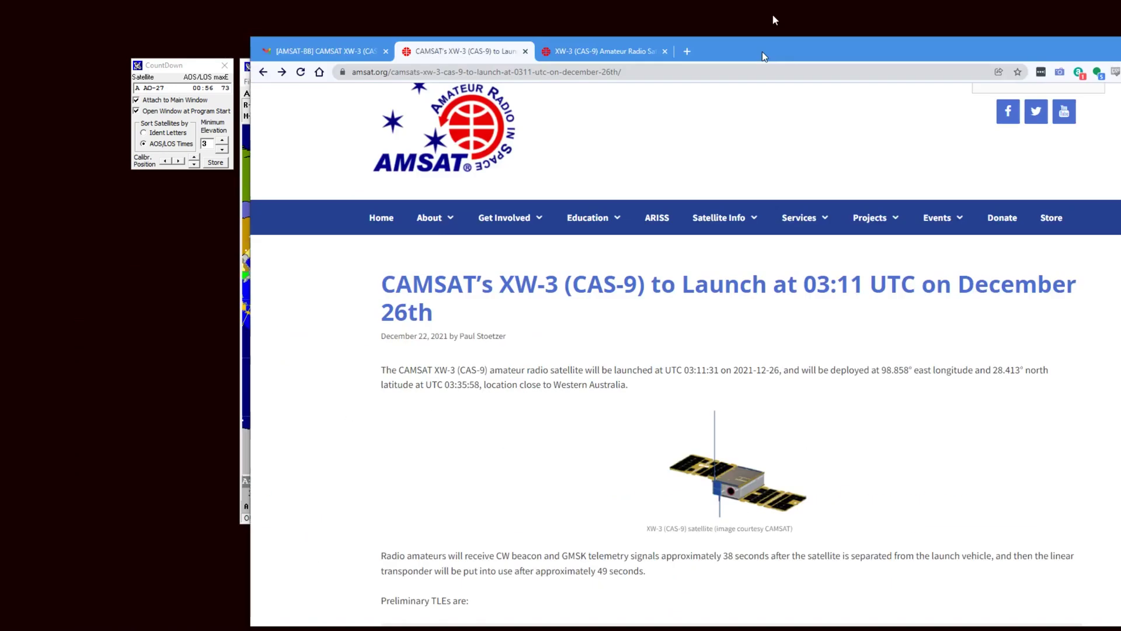
{"action": "left_click_drag", "start_coordinate": [762, 52], "coordinate": [592, 32]}
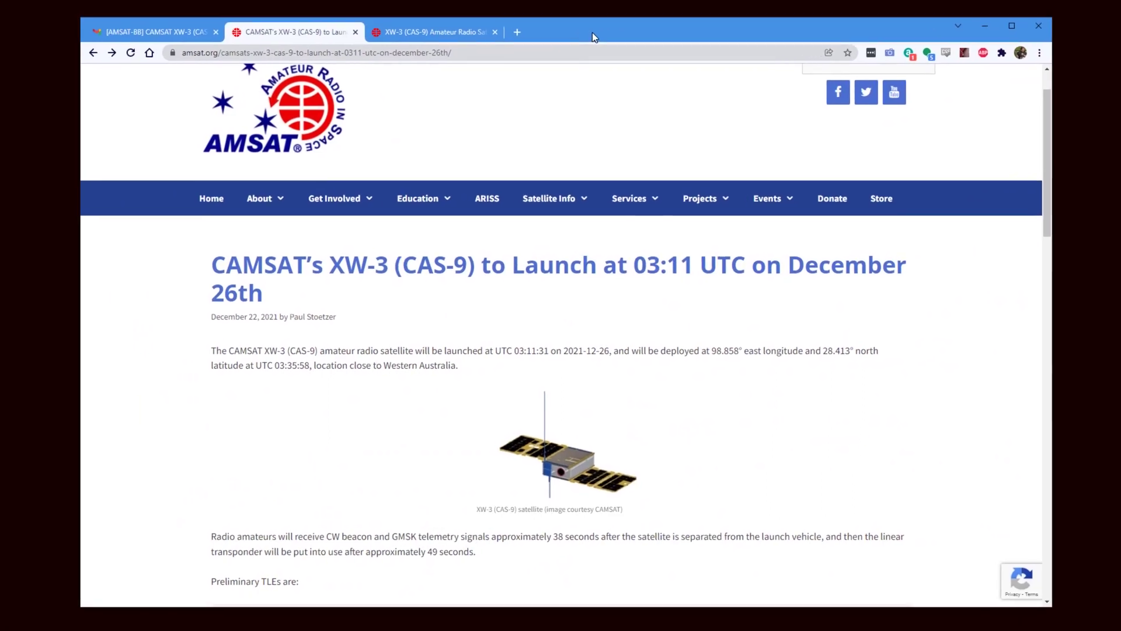
- Check the CAS-9 launch email, then scroll the AMSAT article down to the XW-3 TLEs
{"action": "left_click", "coordinate": [226, 35]}
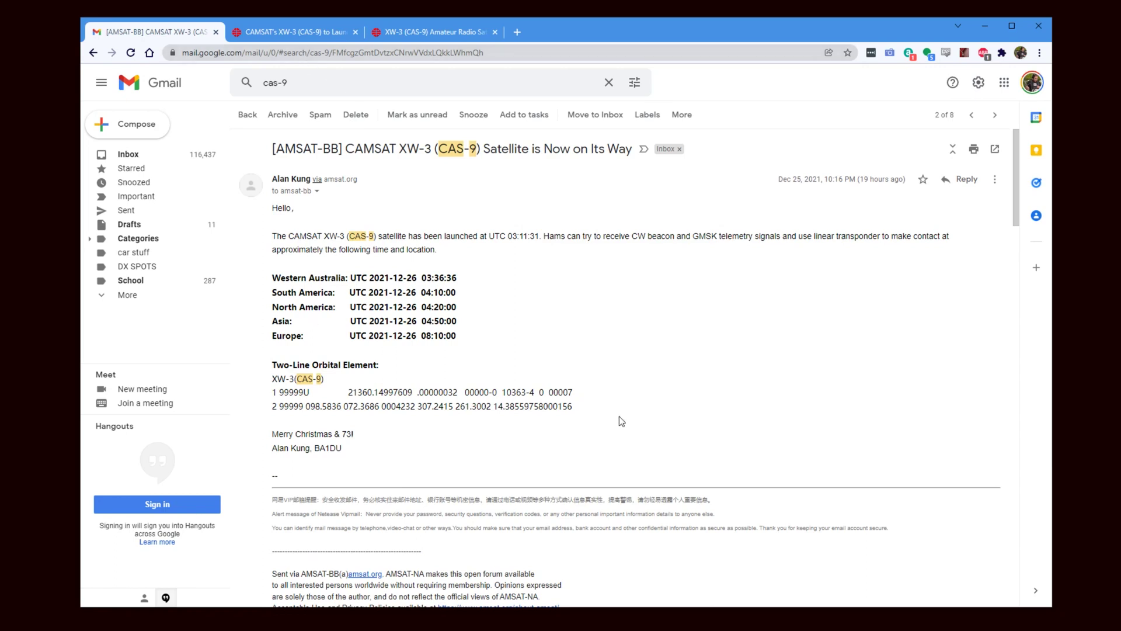
{"action": "left_click", "coordinate": [292, 32]}
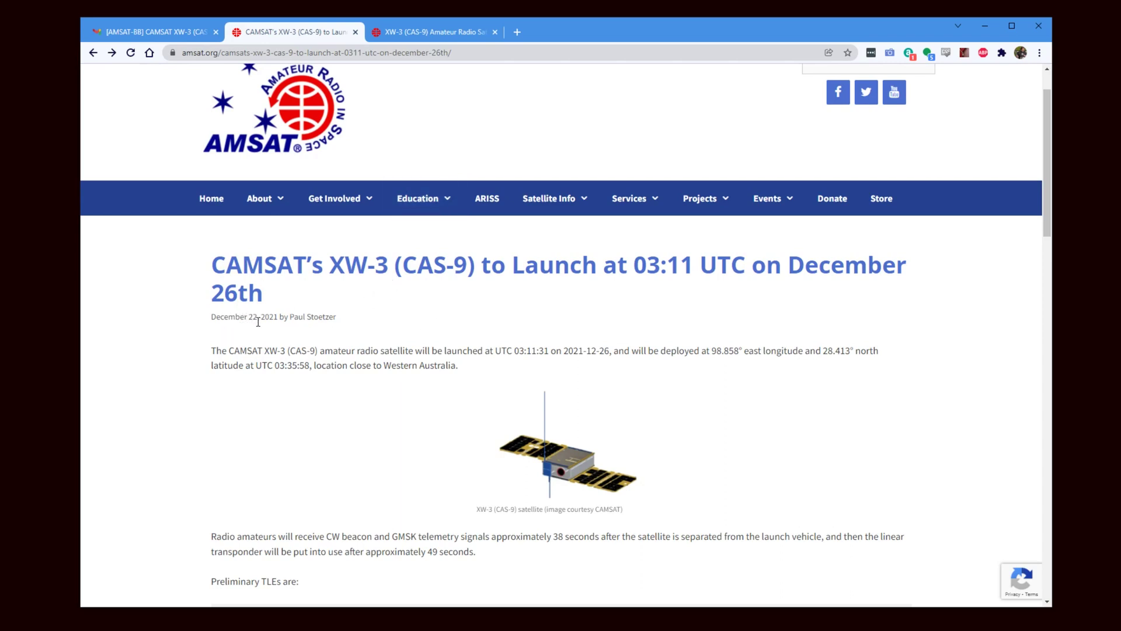
{"action": "scroll", "coordinate": [286, 349], "scroll_direction": "down", "scroll_amount": 7}
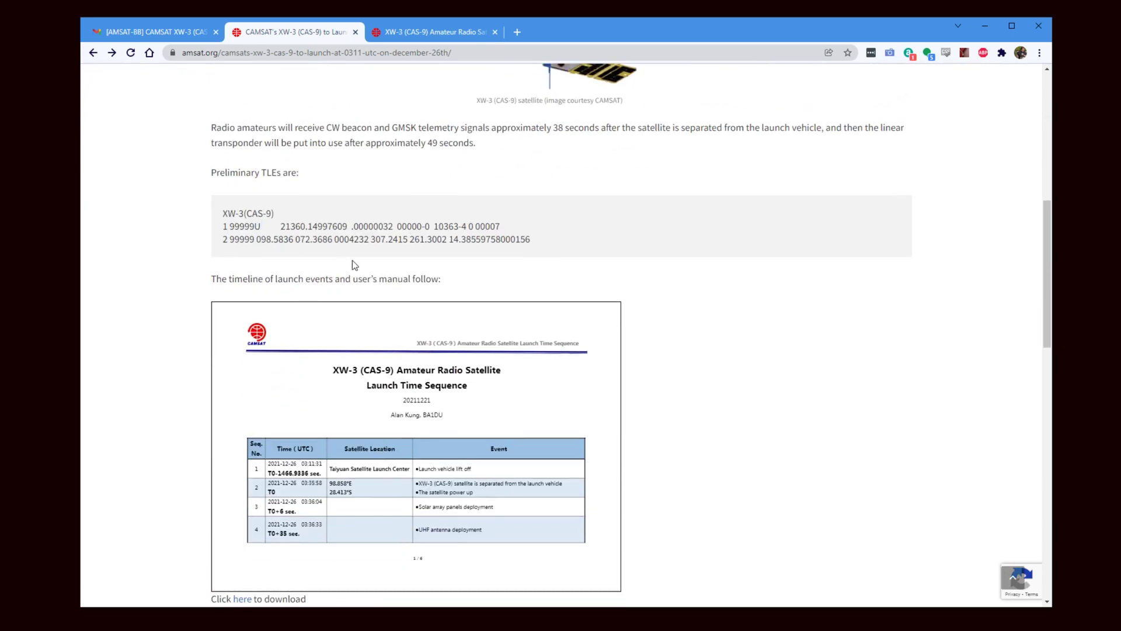
{"action": "mouse_move", "coordinate": [379, 336]}
{"action": "scroll", "coordinate": [375, 369], "scroll_direction": "down", "scroll_amount": 3}
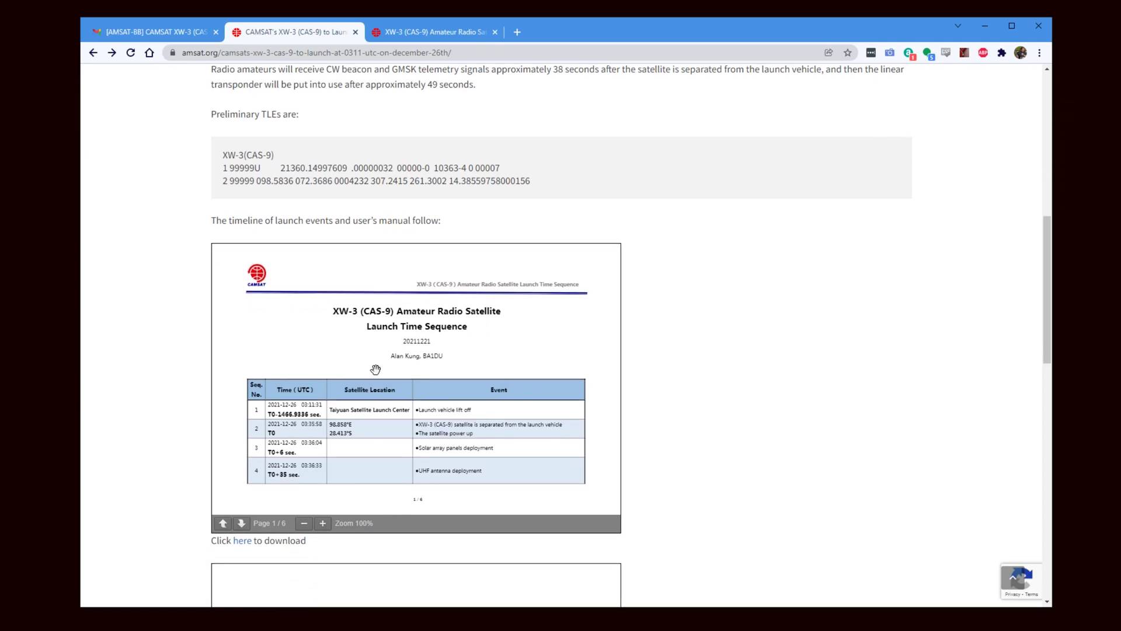
- Bring up the XW-3 user's manual PDF at its technical specifications with beacon and transponder frequencies
{"action": "left_click", "coordinate": [447, 33]}
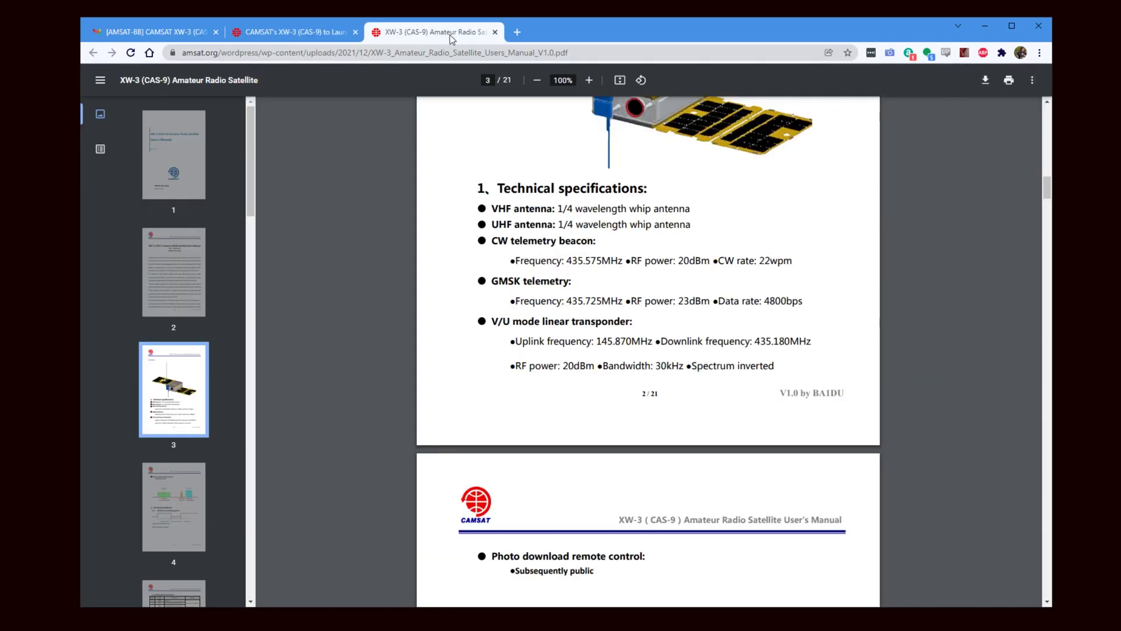
{"action": "scroll", "coordinate": [664, 295], "scroll_direction": "up", "scroll_amount": 5}
{"action": "scroll", "coordinate": [665, 297], "scroll_direction": "down", "scroll_amount": 3}
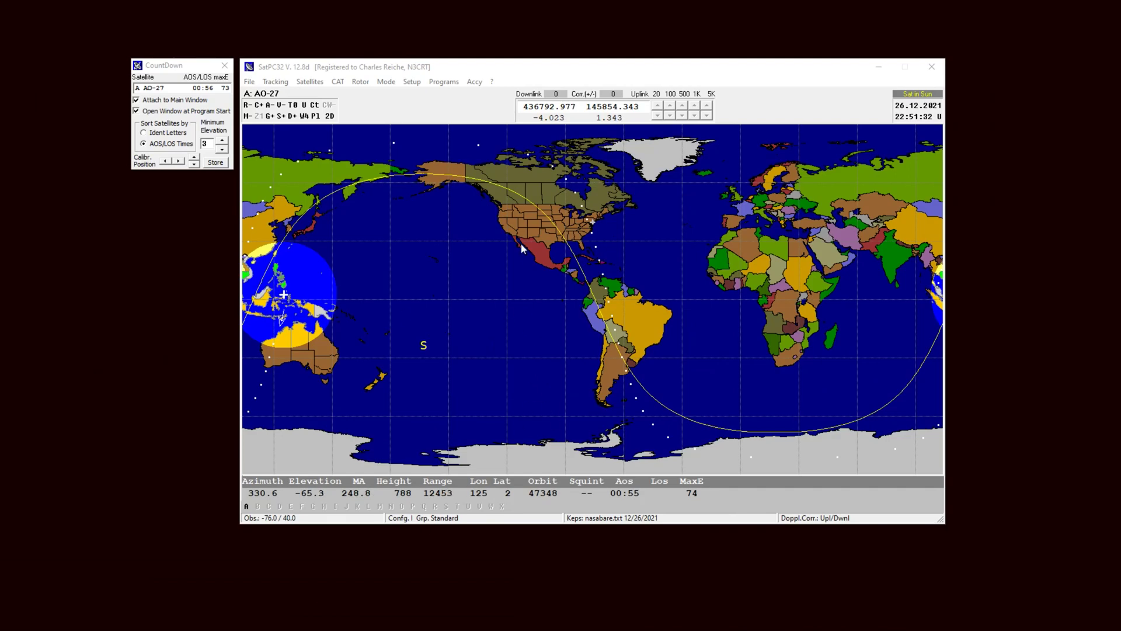
- Open the Satellites dialog for nasabare.txt and scroll the Available list looking for XW-3
{"action": "left_click", "coordinate": [312, 84]}
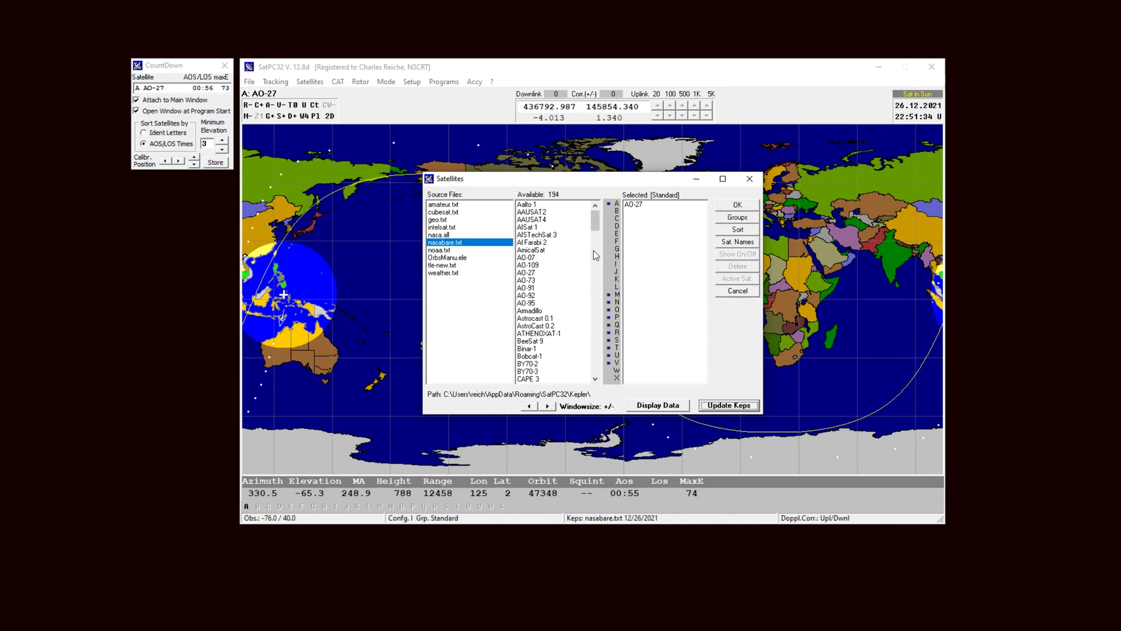
{"action": "left_click_drag", "start_coordinate": [599, 231], "coordinate": [601, 249]}
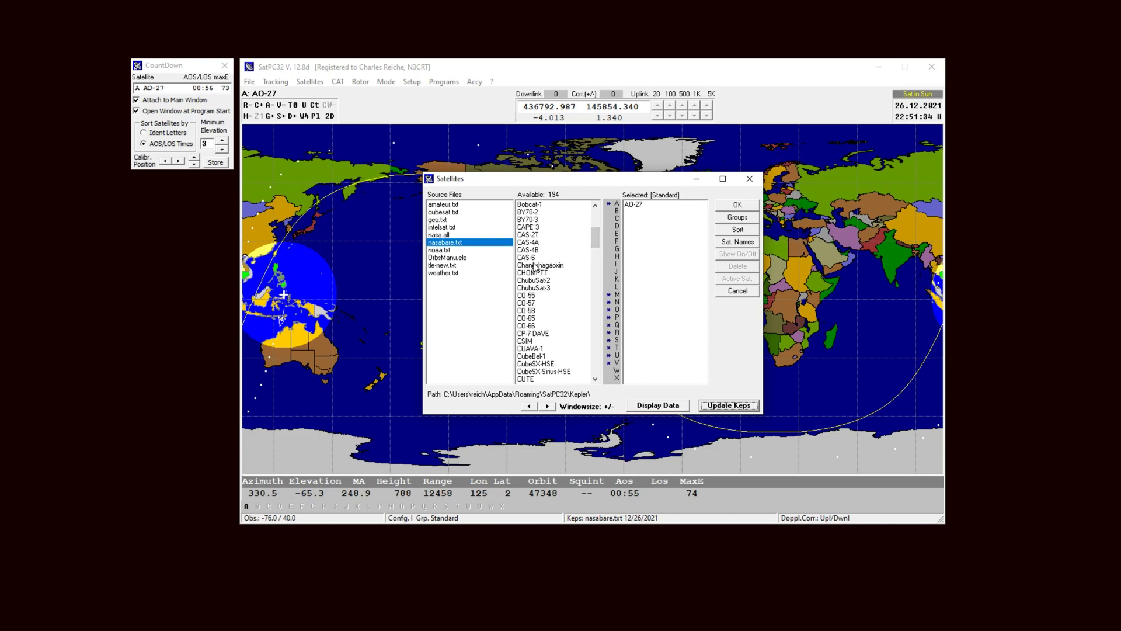
{"action": "left_click_drag", "start_coordinate": [594, 243], "coordinate": [602, 370]}
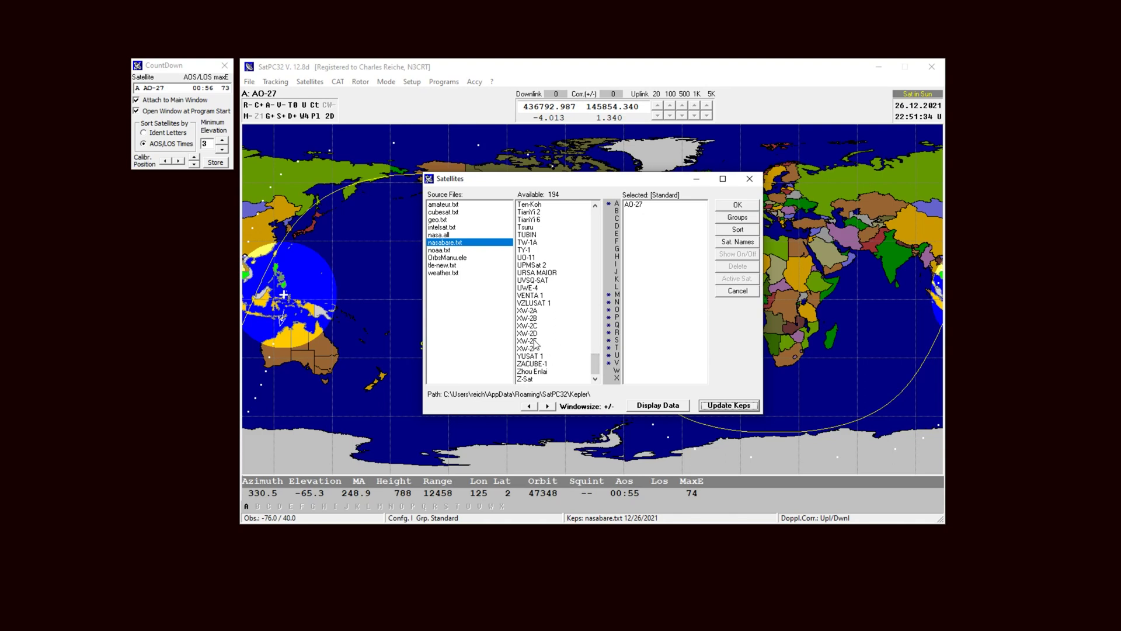
{"action": "left_click_drag", "start_coordinate": [596, 363], "coordinate": [597, 222]}
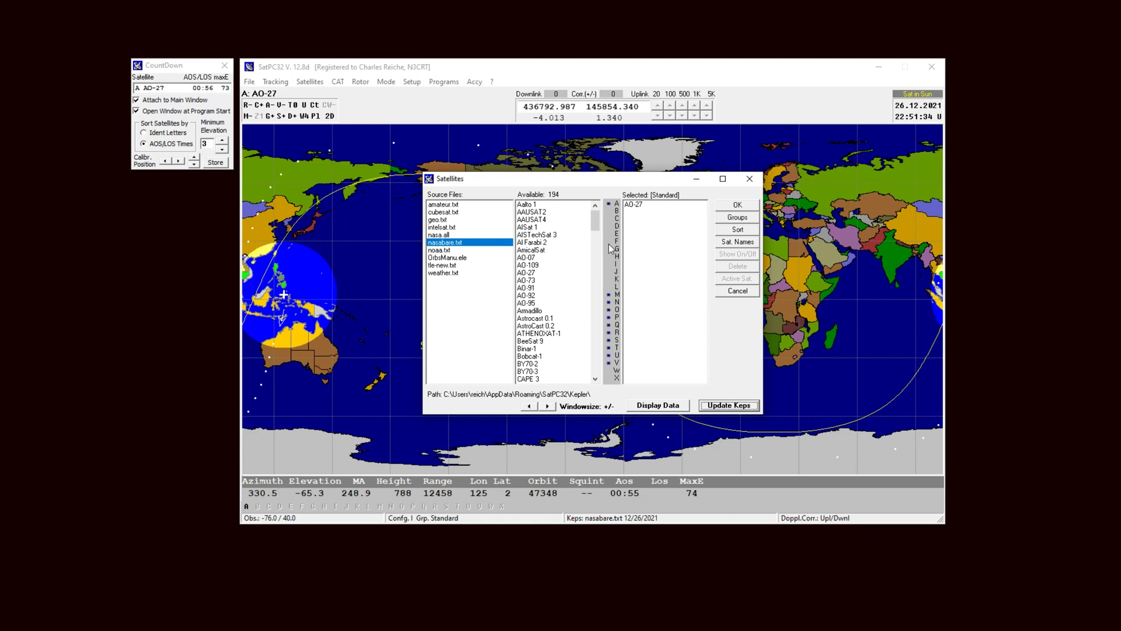
{"action": "left_click_drag", "start_coordinate": [599, 223], "coordinate": [598, 252]}
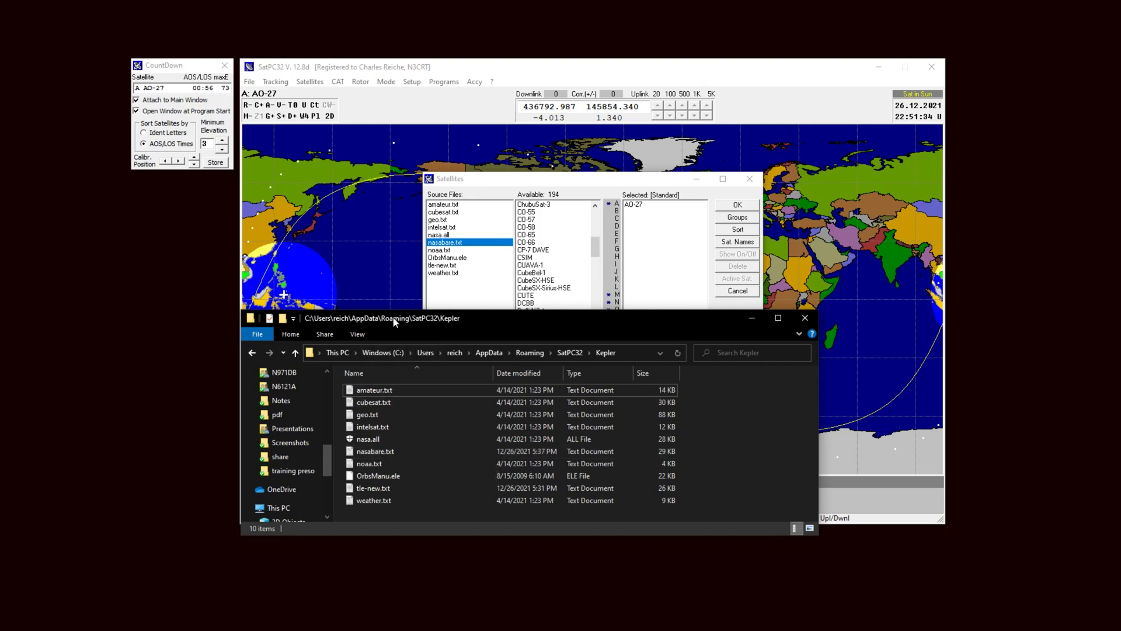
- Rearrange the Kepler folder window and open nasabare.txt in Notepad
{"action": "left_click_drag", "start_coordinate": [475, 318], "coordinate": [614, 409]}
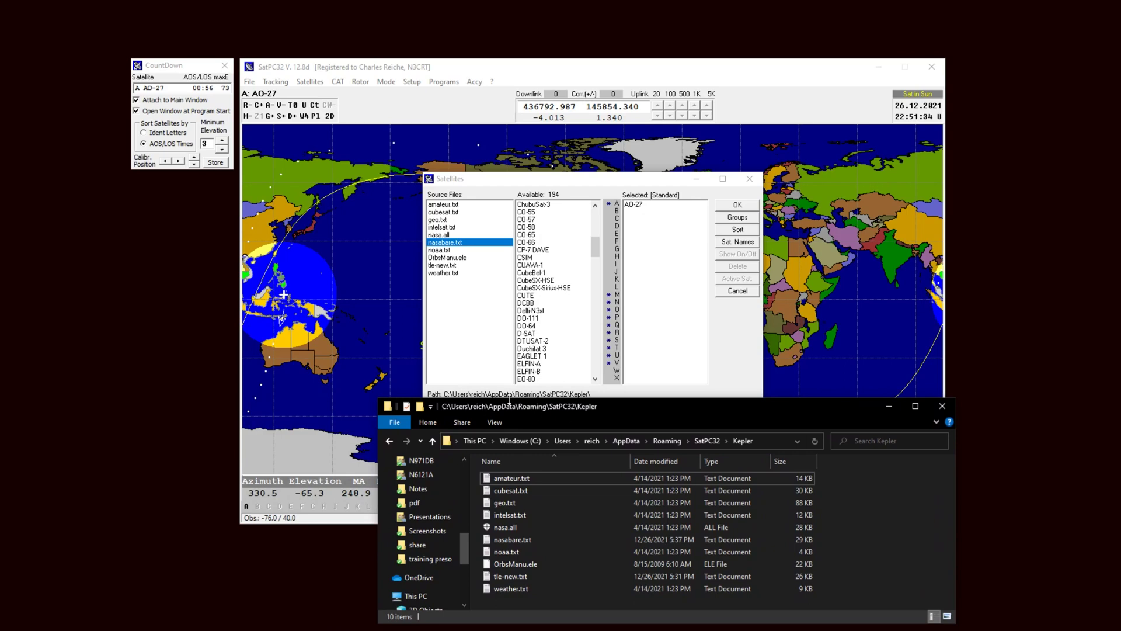
{"action": "left_click_drag", "start_coordinate": [631, 409], "coordinate": [531, 271]}
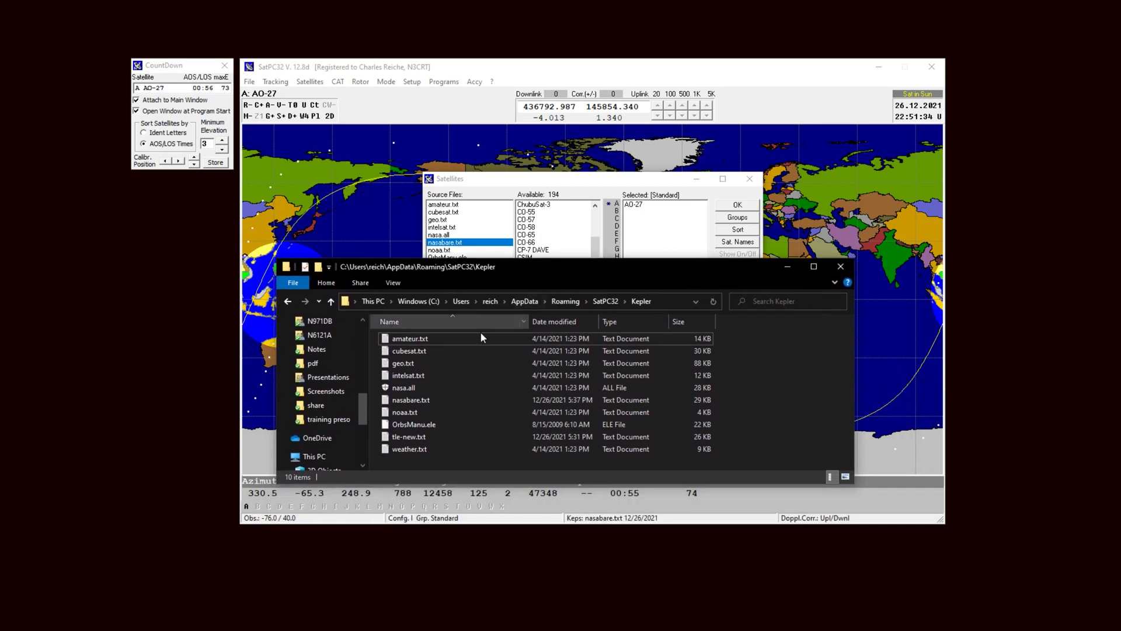
{"action": "double_click", "coordinate": [419, 402]}
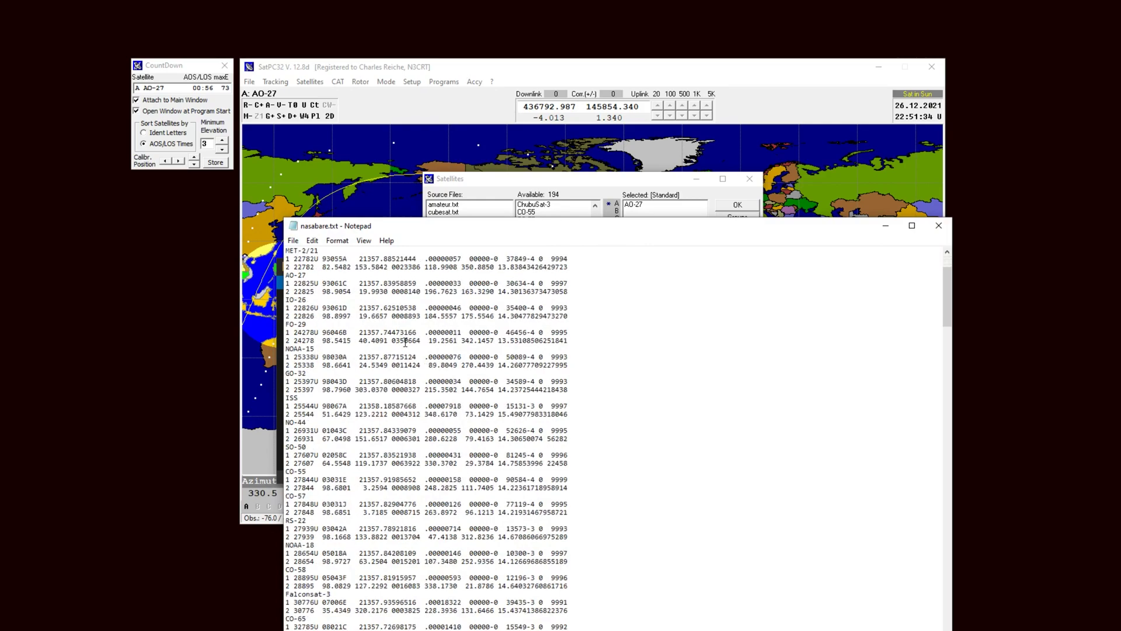
- Scroll nasabare.txt to its last entry, KOSEN 1
{"action": "scroll", "coordinate": [406, 342], "scroll_direction": "down", "scroll_amount": 20}
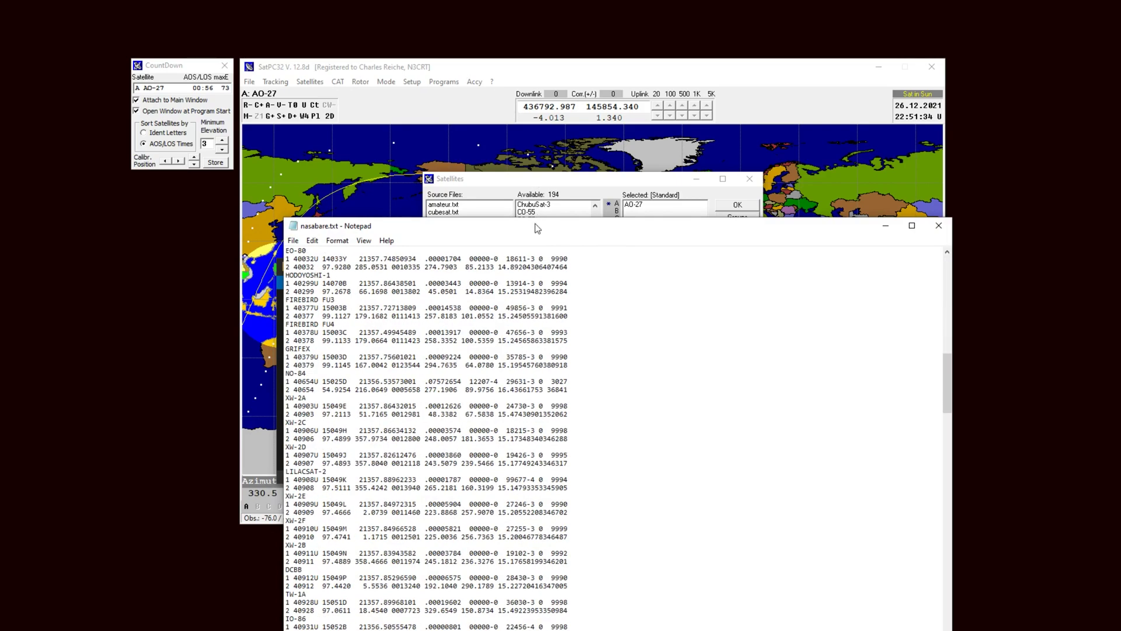
{"action": "left_click_drag", "start_coordinate": [537, 228], "coordinate": [491, 107]}
{"action": "scroll", "coordinate": [521, 409], "scroll_direction": "down", "scroll_amount": 15}
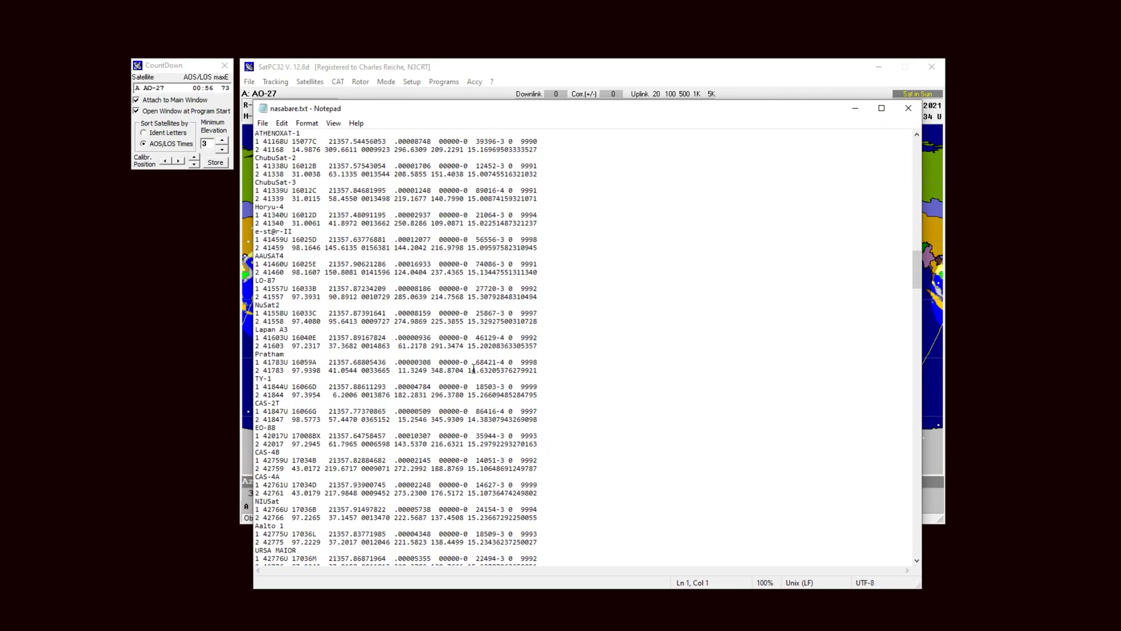
{"action": "scroll", "coordinate": [473, 369], "scroll_direction": "down", "scroll_amount": 15}
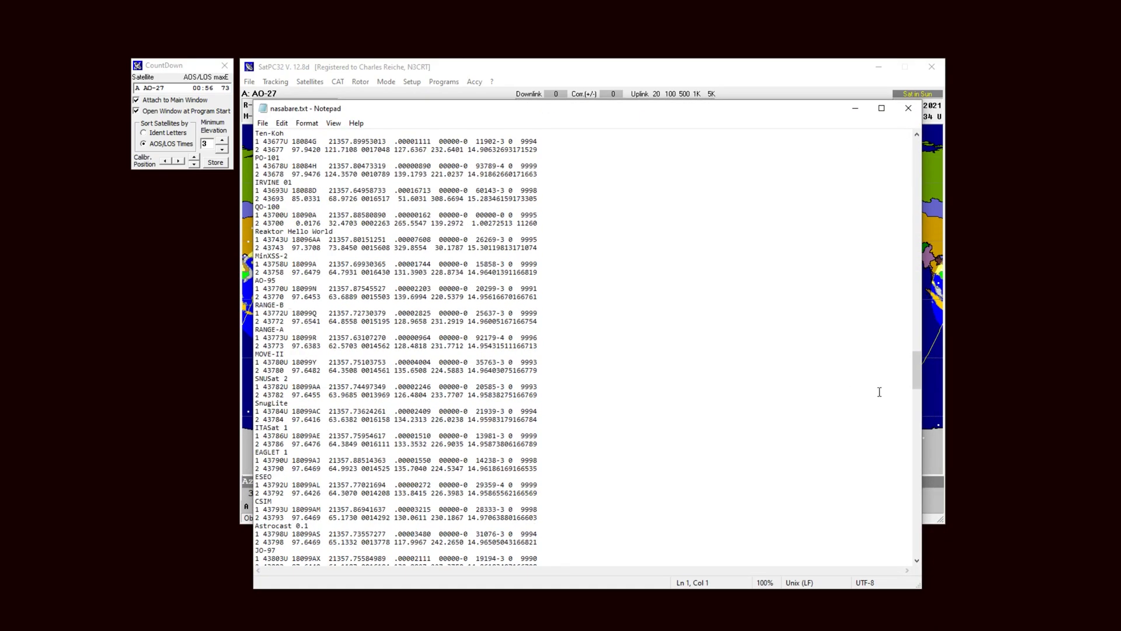
{"action": "left_click_drag", "start_coordinate": [915, 374], "coordinate": [910, 555]}
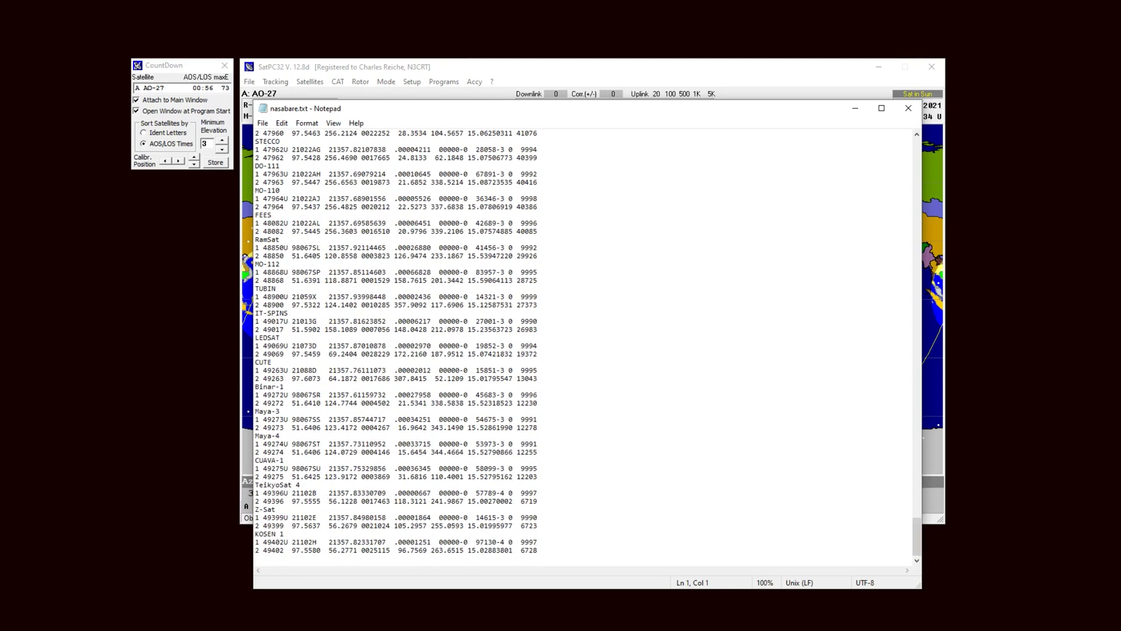
{"action": "key", "text": "alt+Tab"}
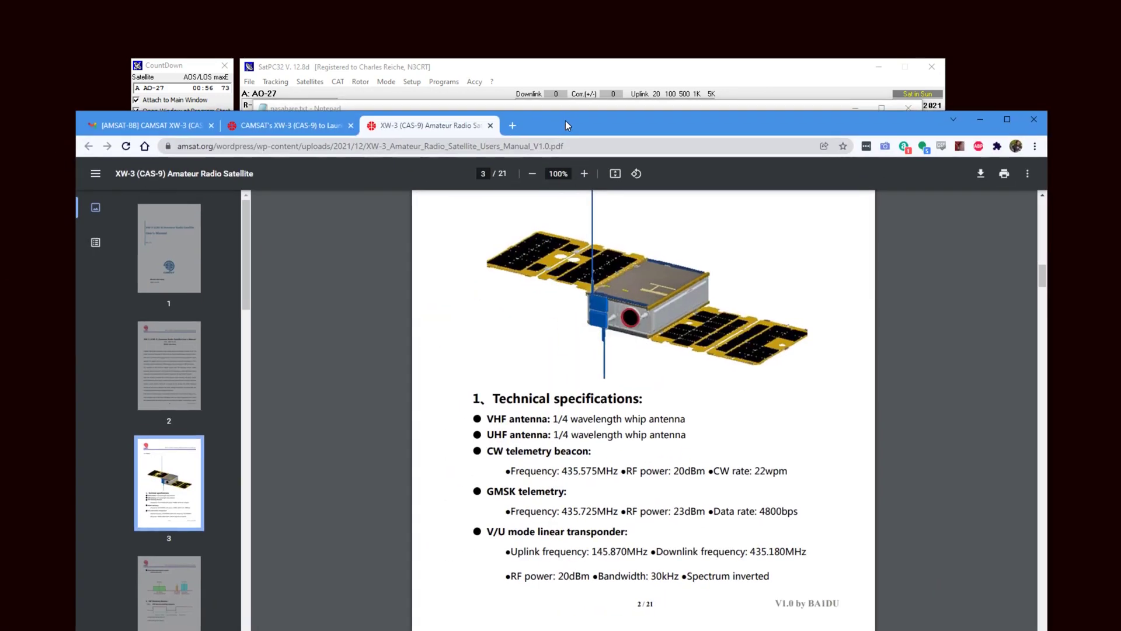
- Copy the three-line XW-3(CAS-9) TLE block from the CAS-9 launch email
{"action": "left_click", "coordinate": [257, 87]}
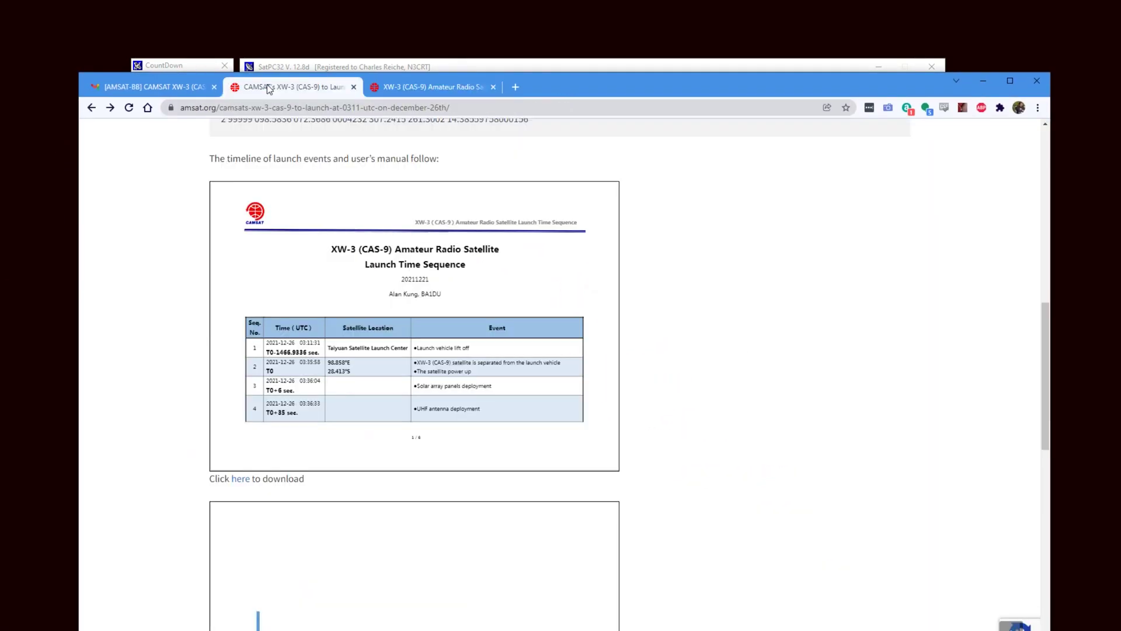
{"action": "scroll", "coordinate": [324, 177], "scroll_direction": "up", "scroll_amount": 4}
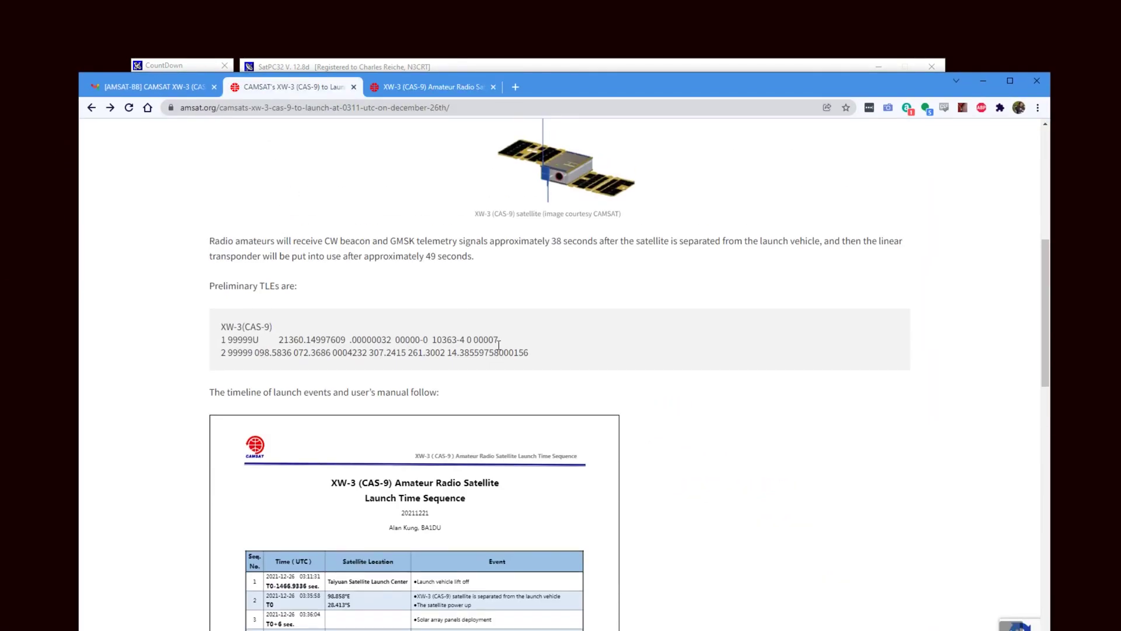
{"action": "left_click_drag", "start_coordinate": [529, 353], "coordinate": [220, 331]}
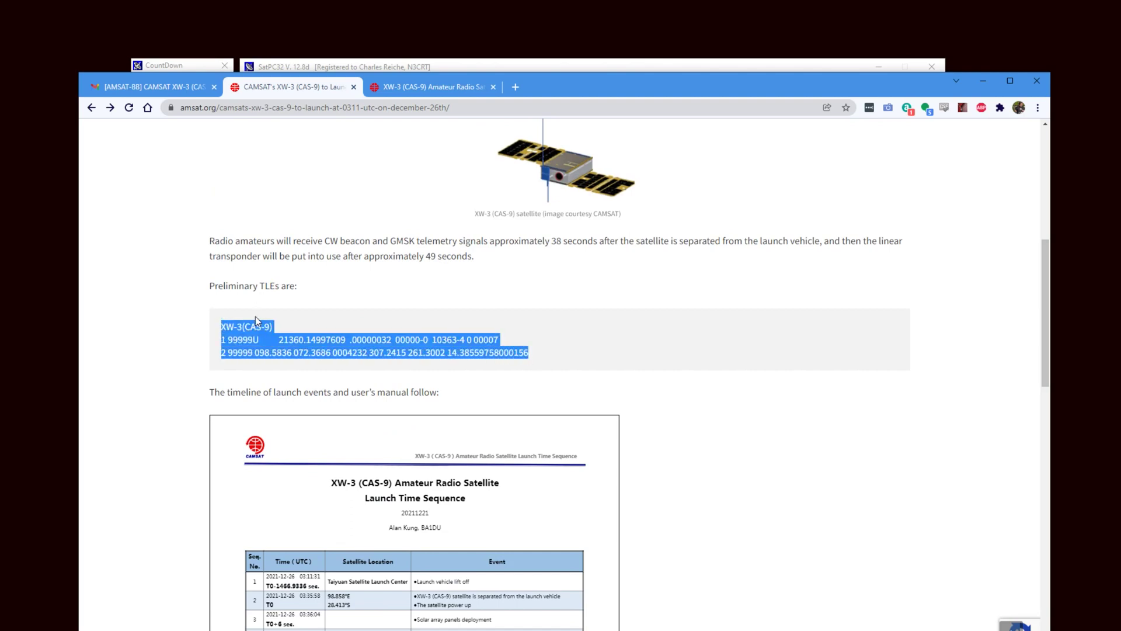
{"action": "left_click", "coordinate": [181, 87]}
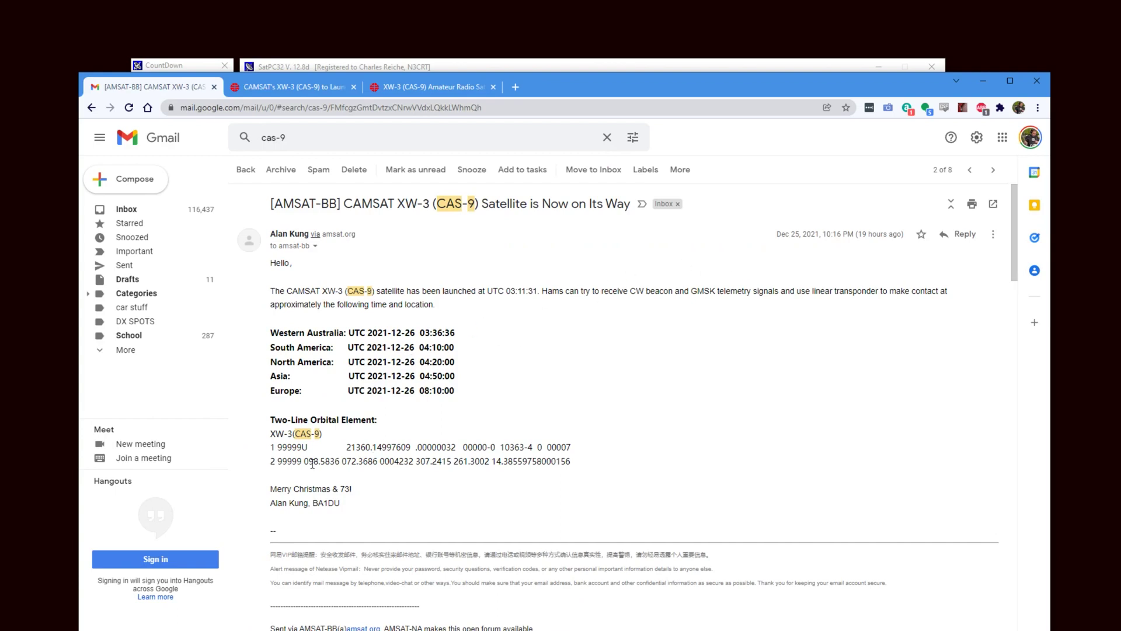
{"action": "left_click_drag", "start_coordinate": [577, 463], "coordinate": [268, 438]}
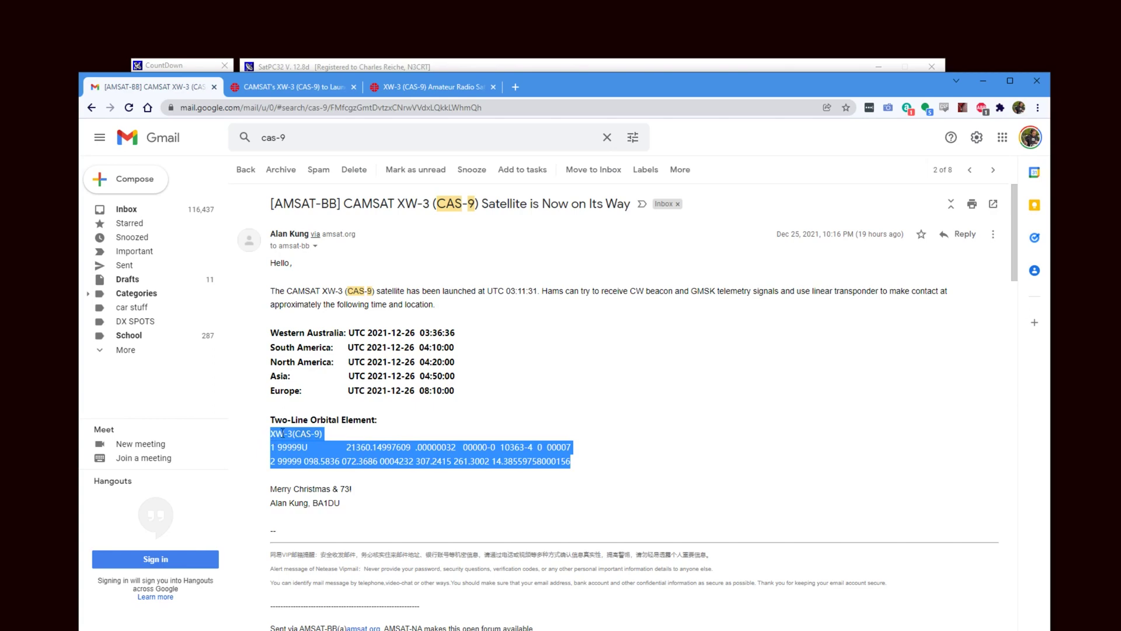
{"action": "right_click", "coordinate": [282, 433]}
{"action": "left_click", "coordinate": [312, 444]}
- Paste the XW-3(CAS-9) TLE lines after KOSEN 1 and shorten the name to XW-3
{"action": "left_click", "coordinate": [979, 85]}
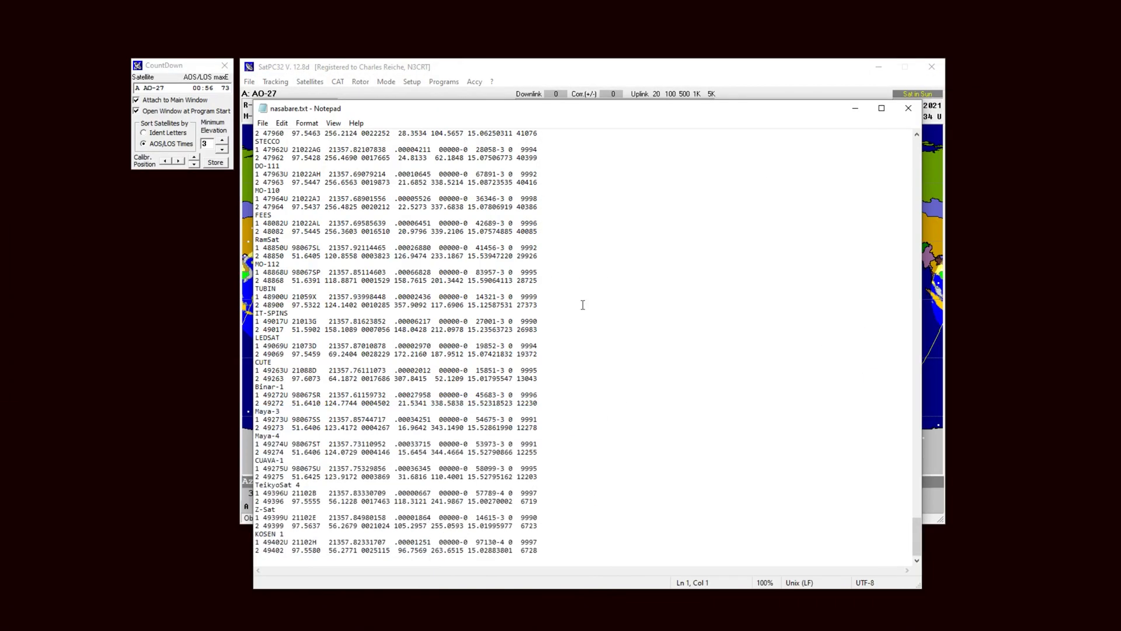
{"action": "left_click", "coordinate": [554, 544]}
{"action": "key", "text": "ctrl+v"}
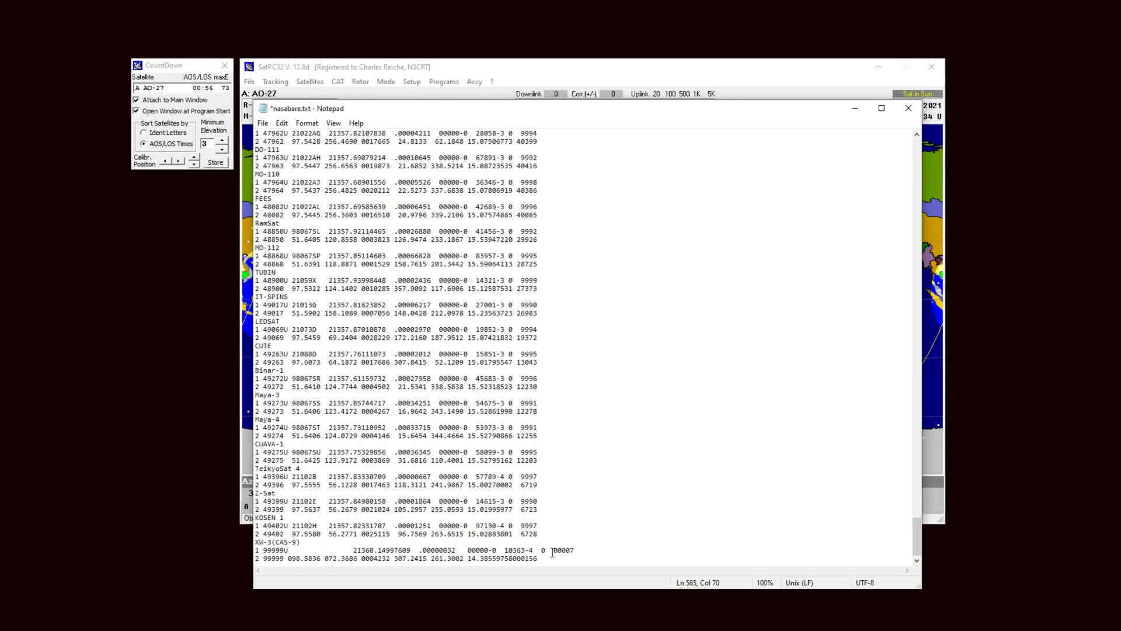
{"action": "left_click", "coordinate": [312, 542]}
{"action": "key", "text": "BackSpace"}
{"action": "key", "text": "BackSpace"}
{"action": "key", "text": "BackSpace"}
{"action": "key", "text": "BackSpace"}
{"action": "key", "text": "BackSpace"}
{"action": "key", "text": "BackSpace"}
- Delete the extra spaces before 21360.14997609 on XW-3's first line and save nasabare.txt
{"action": "left_click", "coordinate": [354, 549]}
{"action": "key", "text": "BackSpace"}
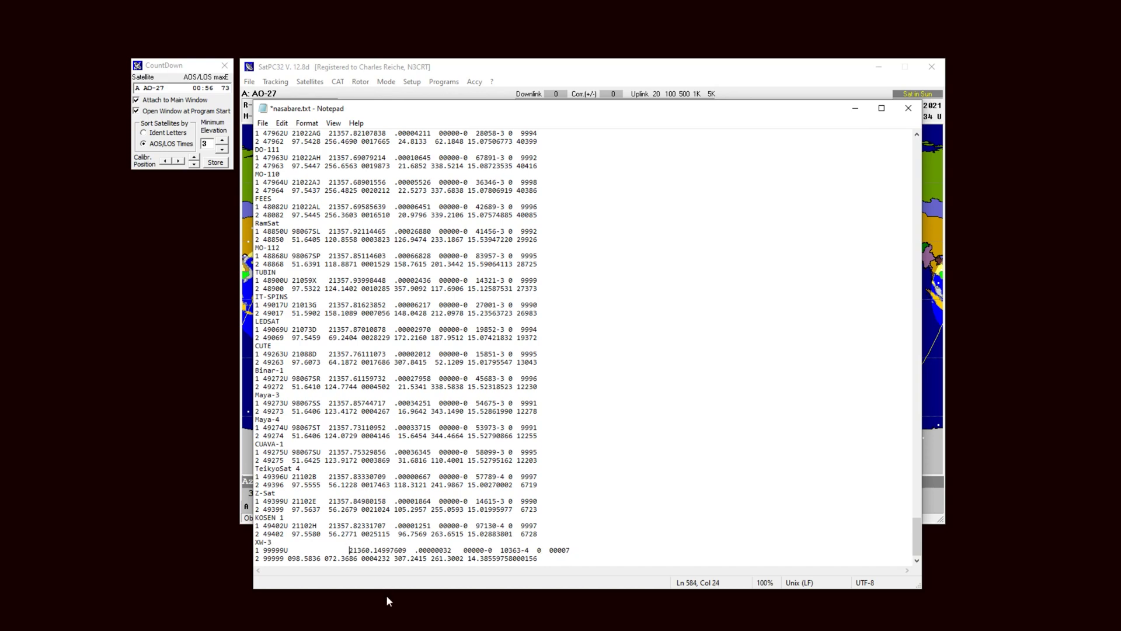
{"action": "key", "text": "BackSpace"}
{"action": "key", "text": "BackSpace"}
{"action": "key", "text": "BackSpace"}
{"action": "key", "text": "BackSpace"}
{"action": "key", "text": "BackSpace"}
{"action": "key", "text": "BackSpace"}
{"action": "key", "text": "BackSpace"}
{"action": "key", "text": "BackSpace"}
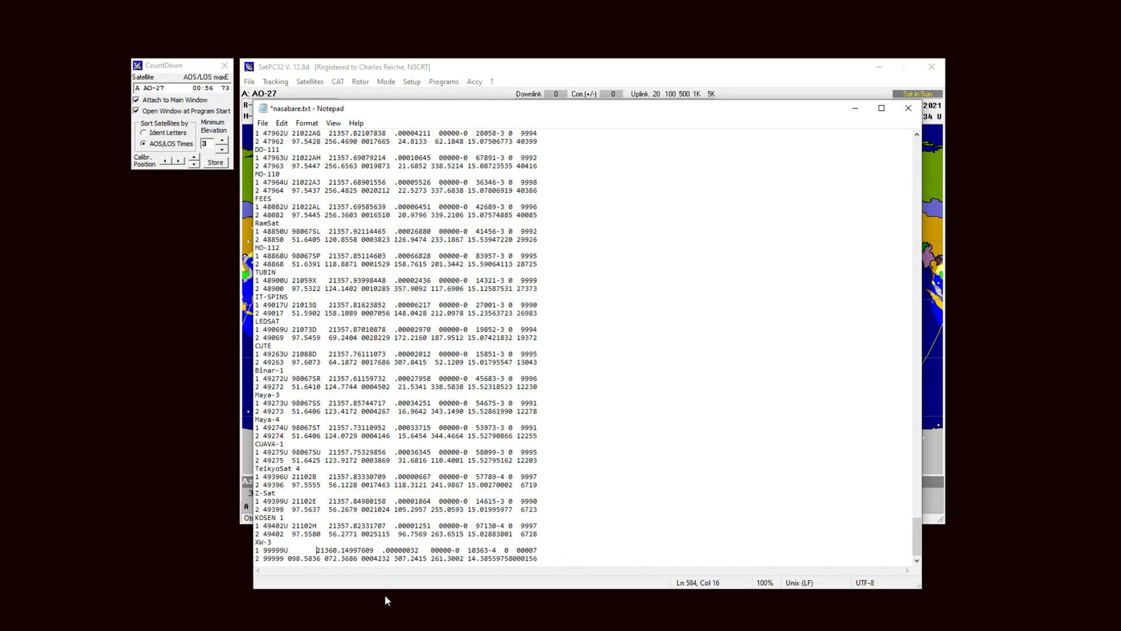
{"action": "key", "text": "BackSpace"}
{"action": "key", "text": "BackSpace"}
{"action": "key", "text": "BackSpace"}
{"action": "key", "text": "BackSpace"}
{"action": "key", "text": "BackSpace"}
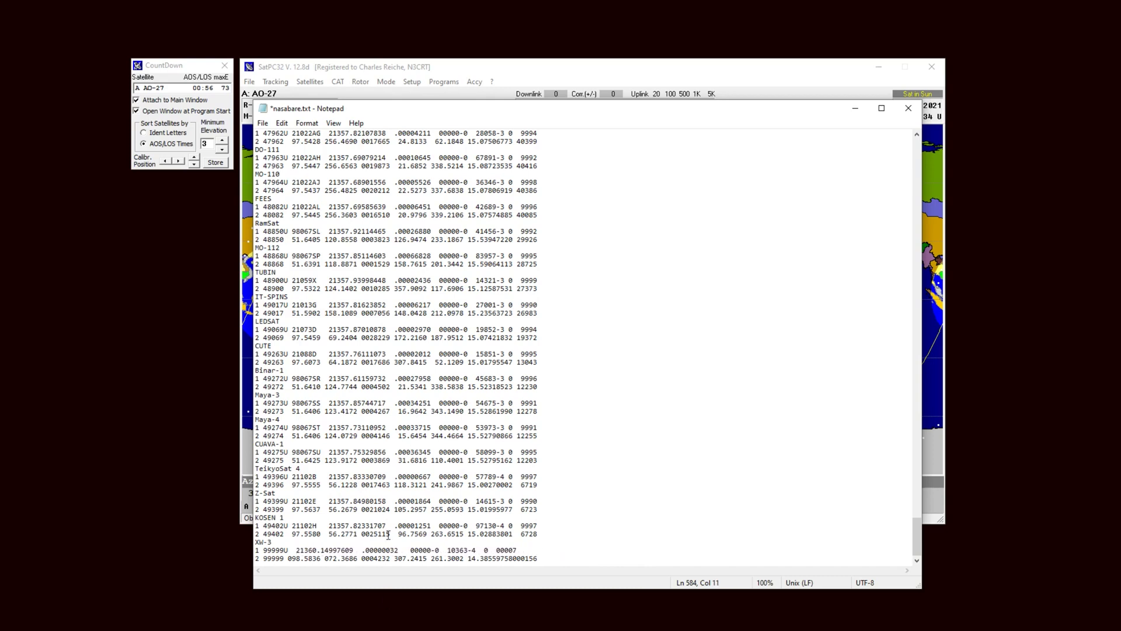
{"action": "left_click", "coordinate": [263, 123]}
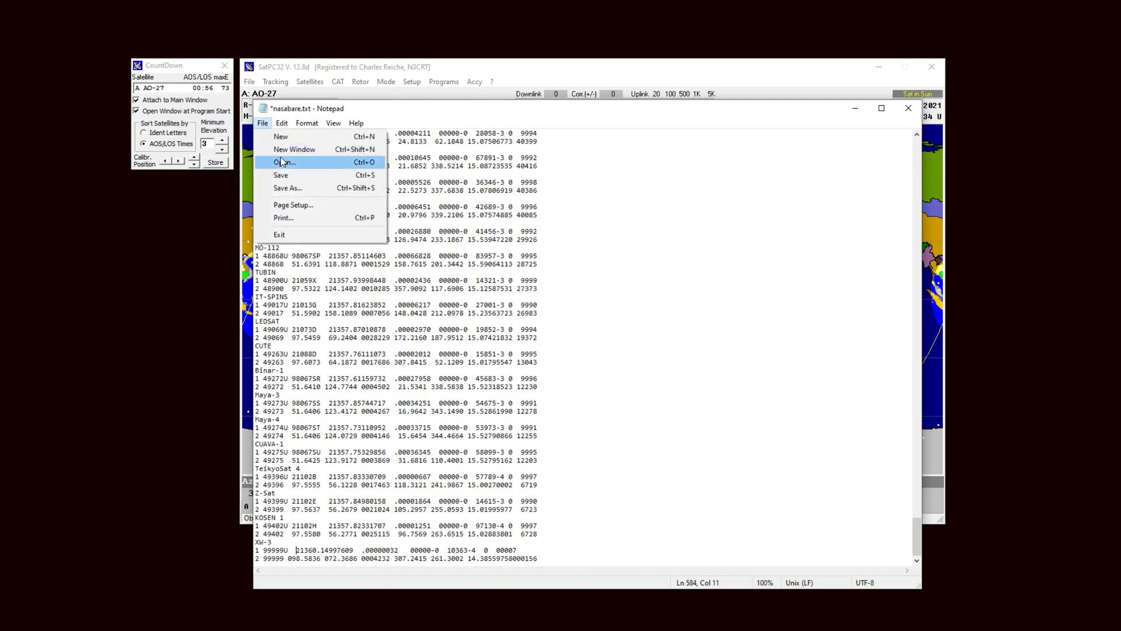
{"action": "left_click", "coordinate": [283, 175]}
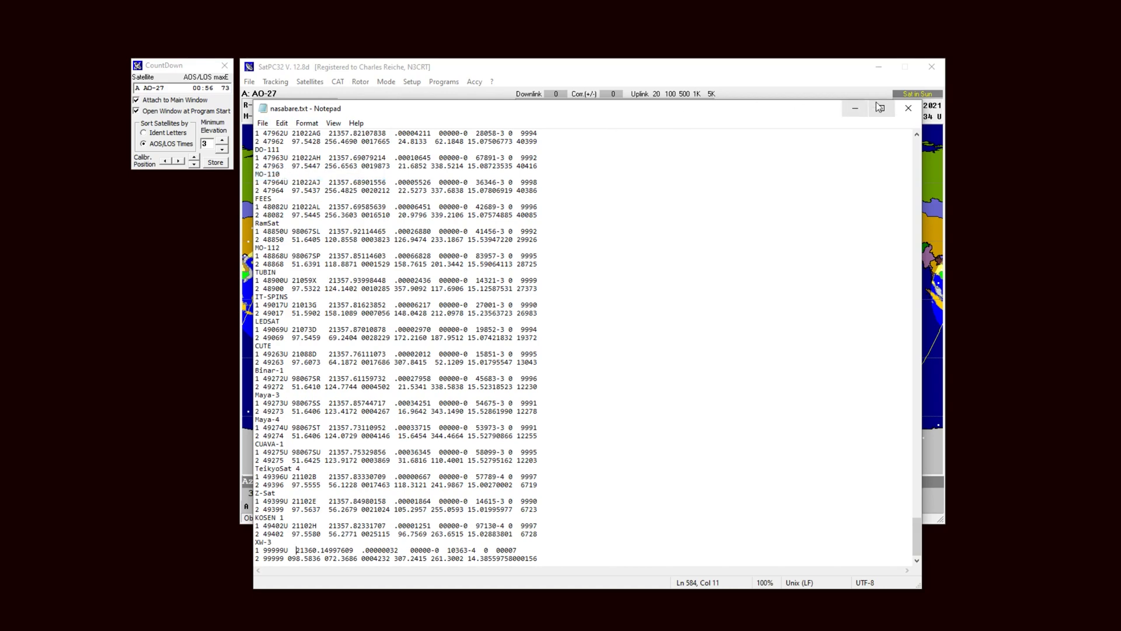
- Close Notepad, confirm the Satellites dialog, and reopen it to find XW-3 among 195 satellites
{"action": "left_click", "coordinate": [909, 108]}
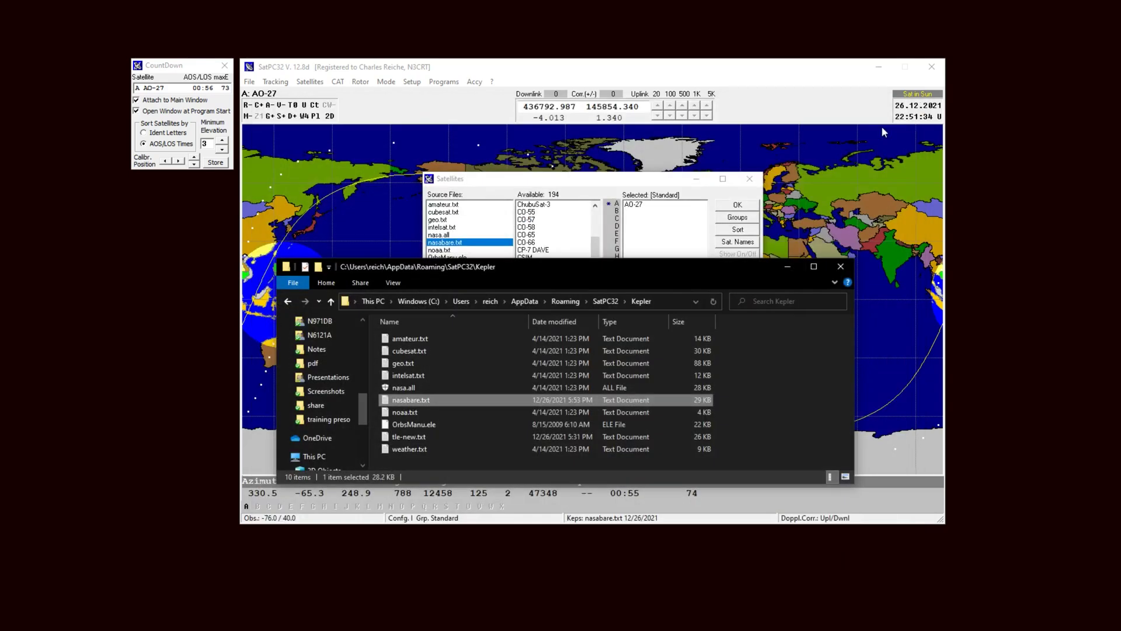
{"action": "left_click", "coordinate": [730, 256]}
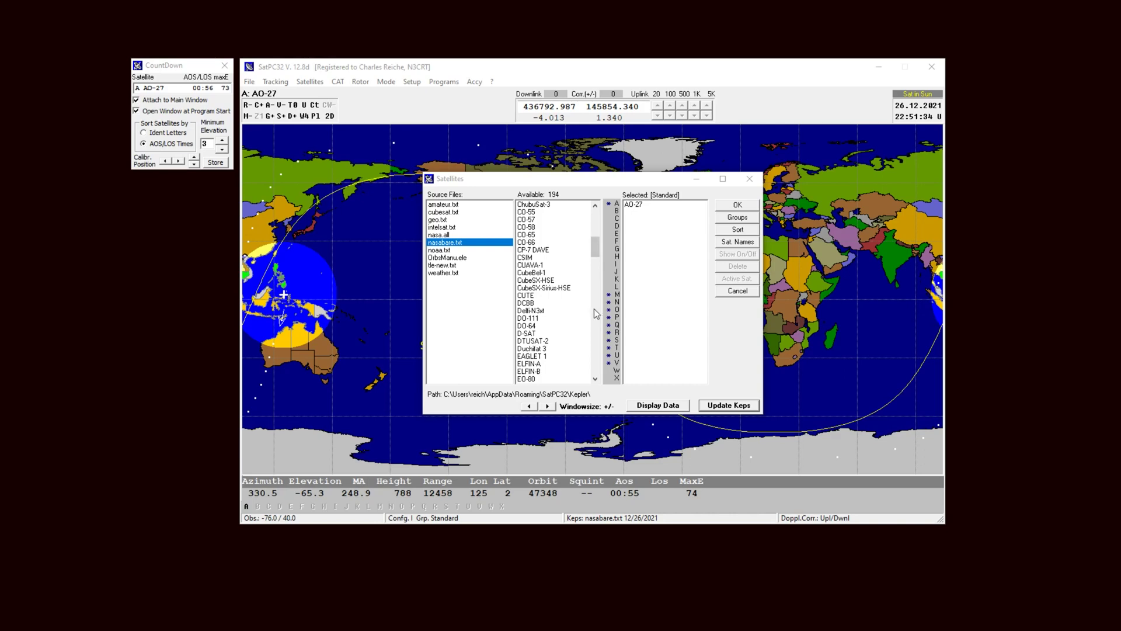
{"action": "left_click", "coordinate": [741, 206]}
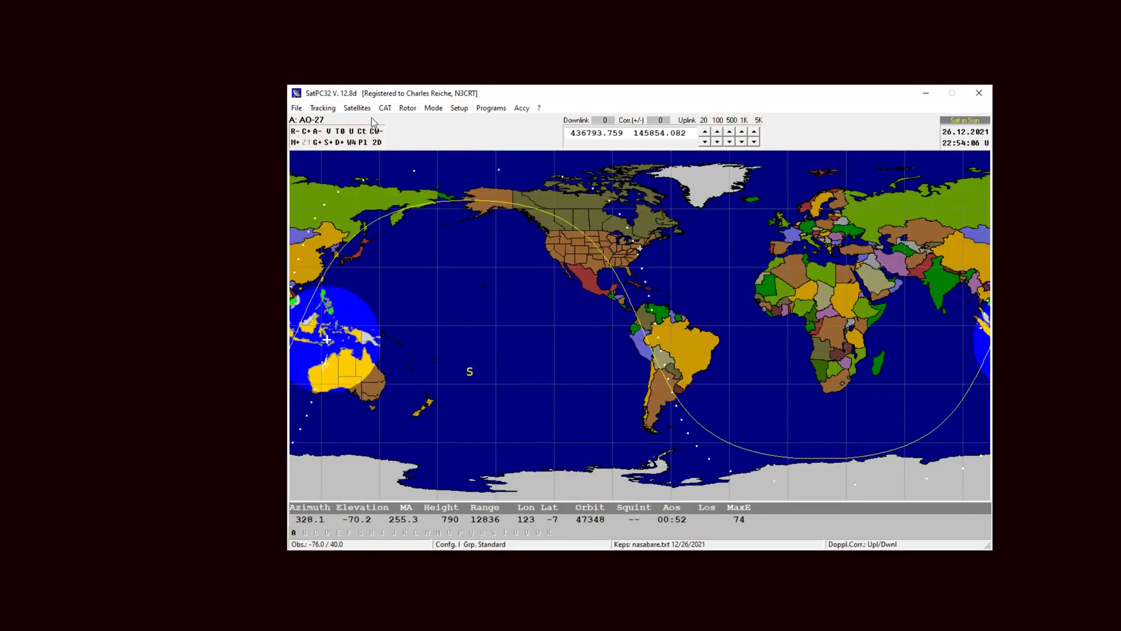
{"action": "left_click", "coordinate": [365, 110]}
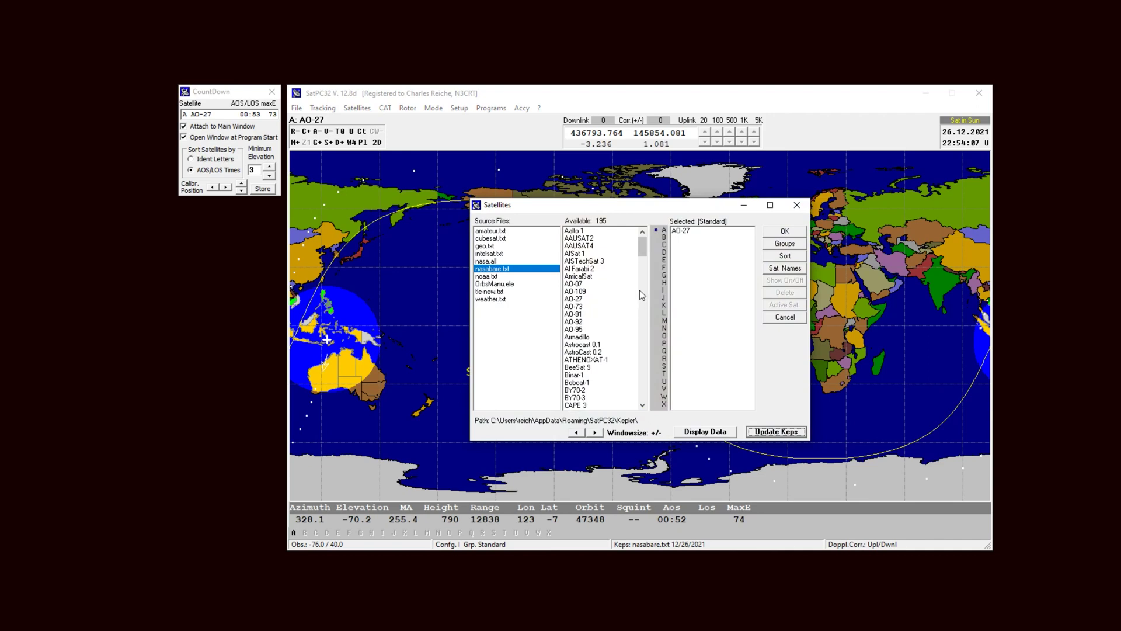
{"action": "left_click_drag", "start_coordinate": [646, 245], "coordinate": [654, 406]}
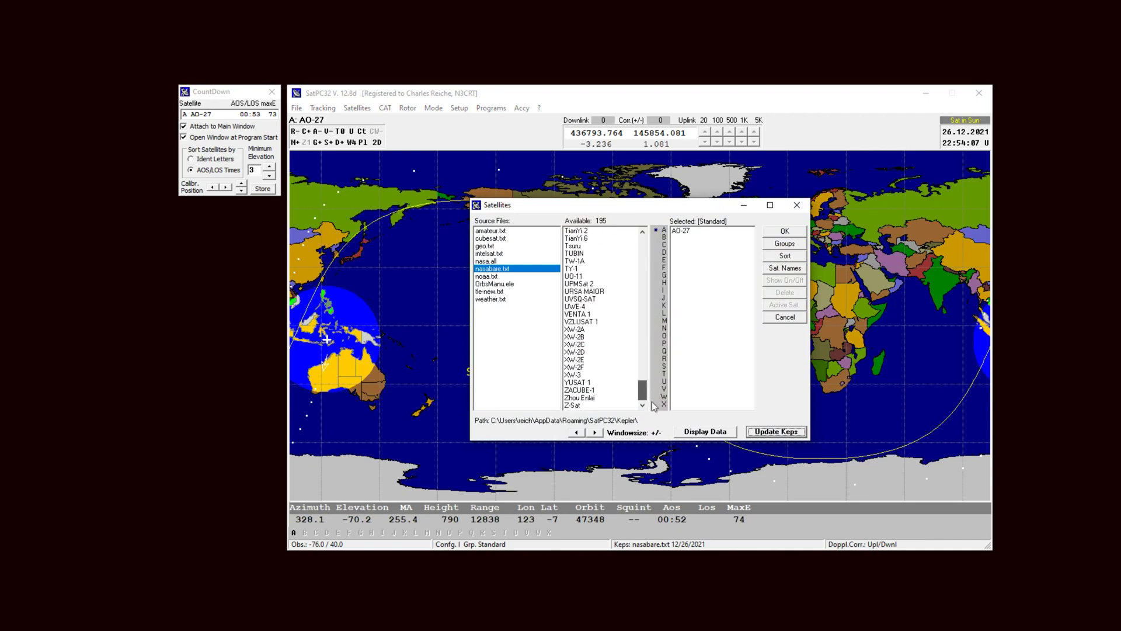
- Add XW-3 to the selected satellites with map display on, dismissing each floating-point error
{"action": "double_click", "coordinate": [577, 379]}
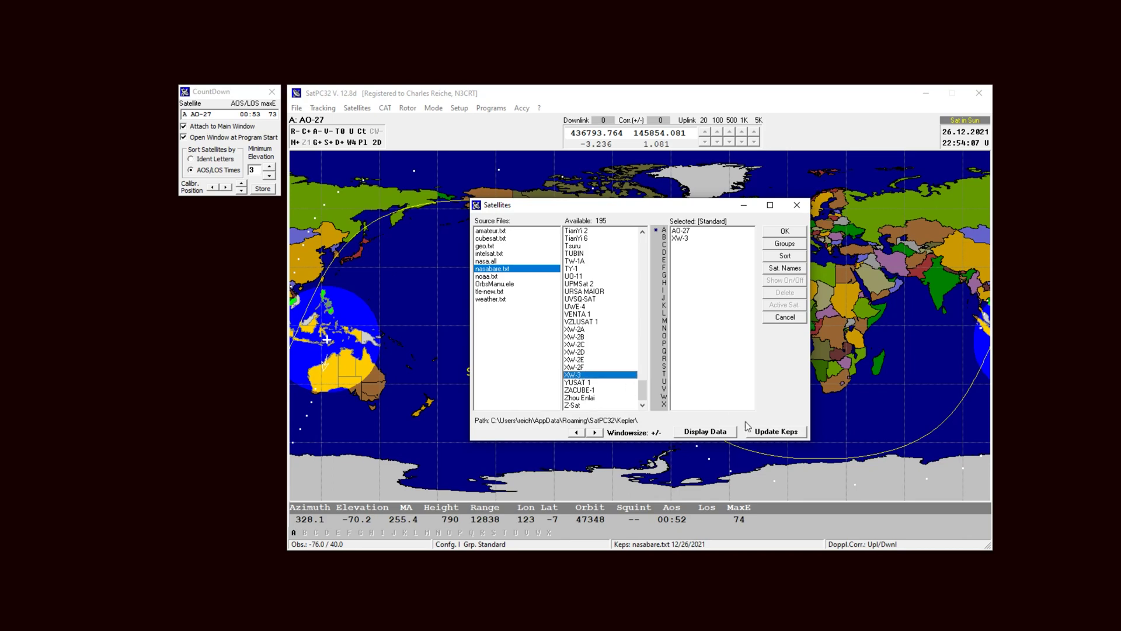
{"action": "left_click", "coordinate": [689, 239]}
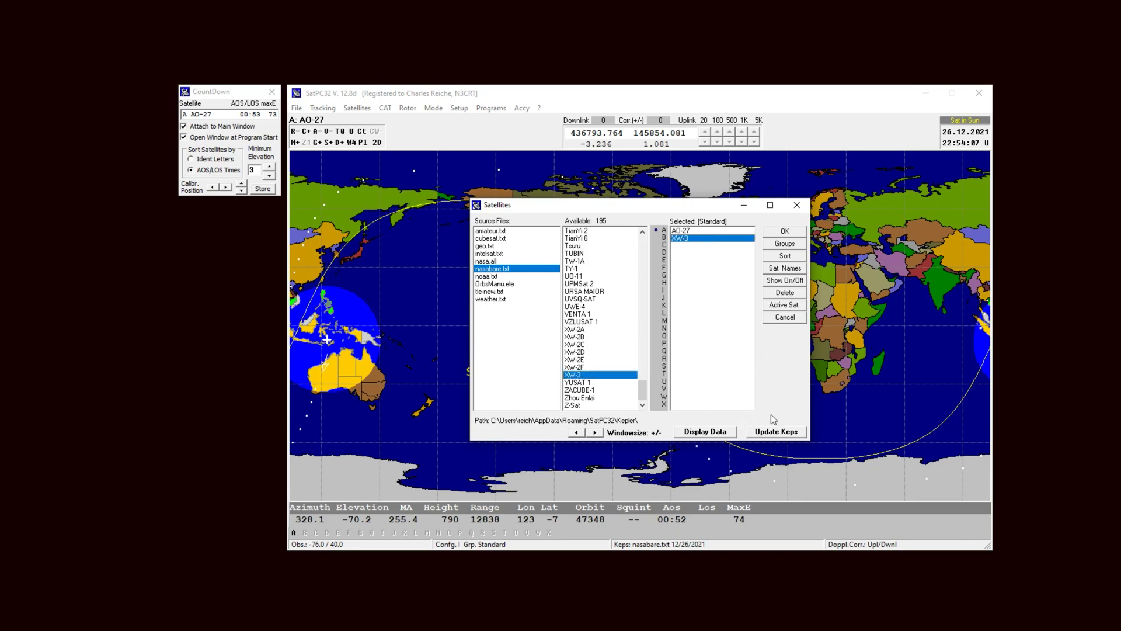
{"action": "left_click", "coordinate": [784, 282]}
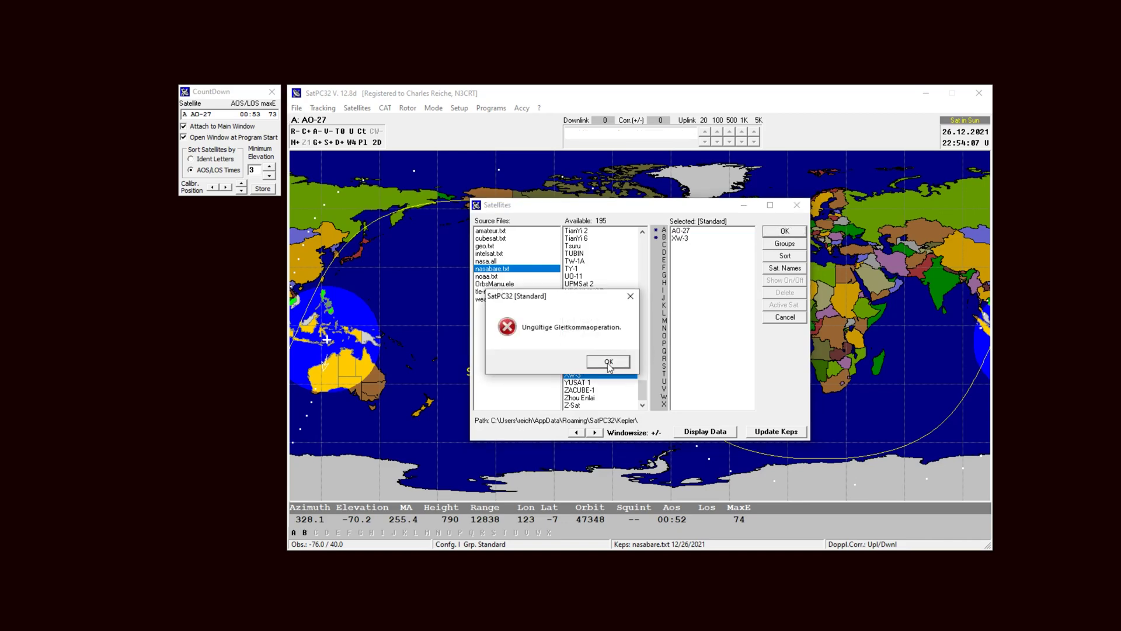
{"action": "left_click", "coordinate": [609, 362]}
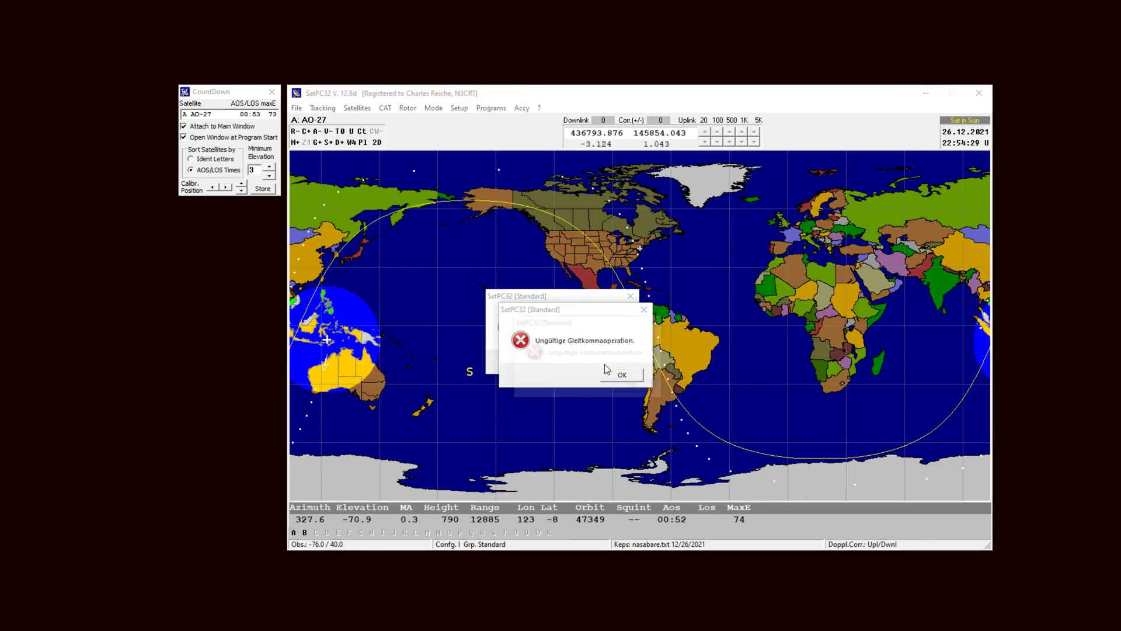
{"action": "left_click", "coordinate": [628, 388]}
{"action": "left_click", "coordinate": [636, 388]}
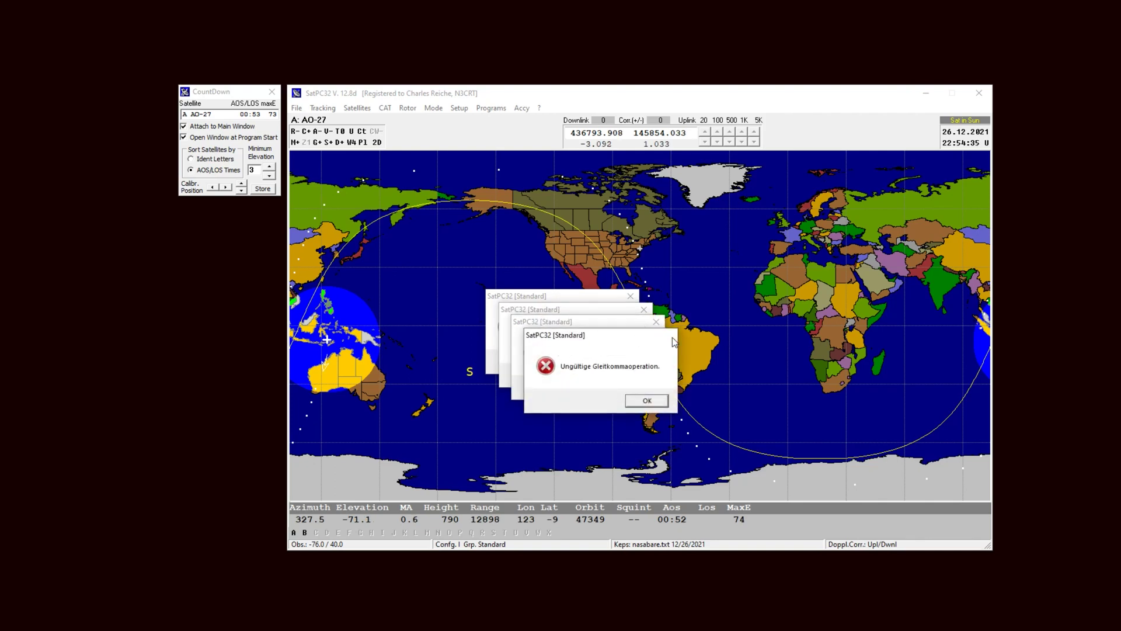
{"action": "left_click", "coordinate": [666, 336]}
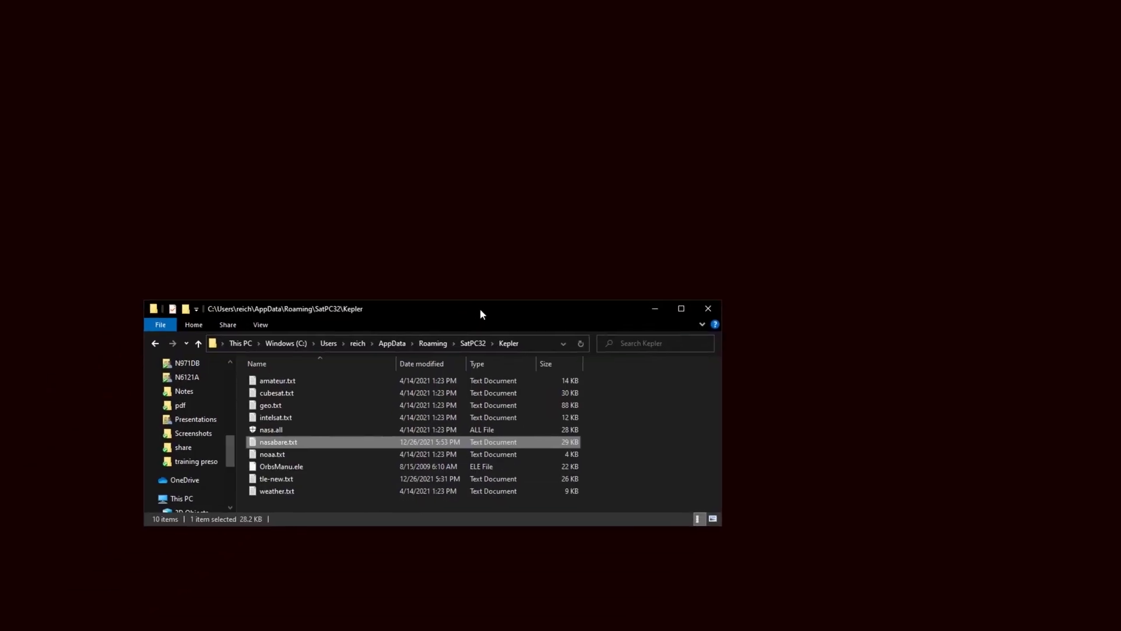
- Reopen nasabare.txt and insert designator 98888A before 21360 on XW-3's first line
{"action": "double_click", "coordinate": [290, 439]}
{"action": "scroll", "coordinate": [291, 439], "scroll_direction": "down", "scroll_amount": 20}
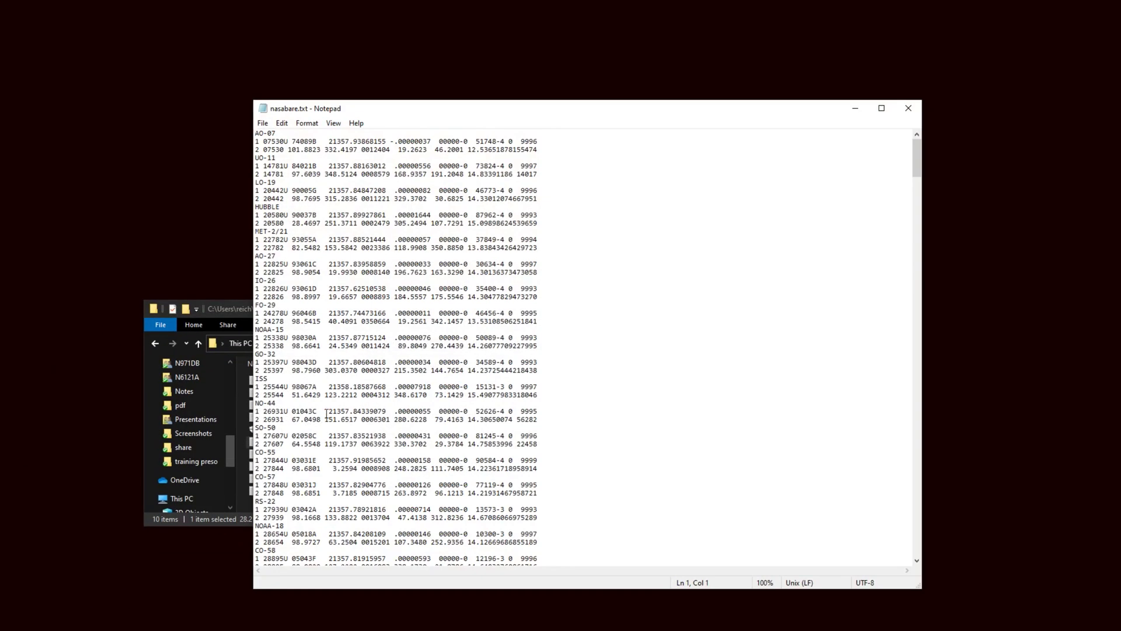
{"action": "scroll", "coordinate": [329, 416], "scroll_direction": "down", "scroll_amount": 20}
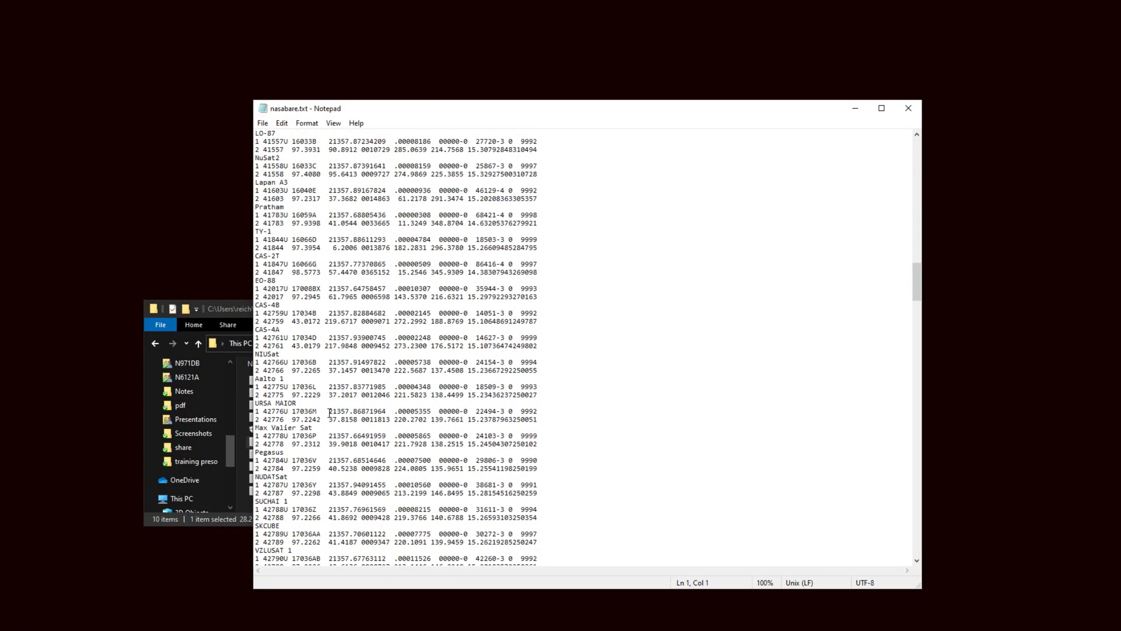
{"action": "scroll", "coordinate": [325, 414], "scroll_direction": "down", "scroll_amount": 20}
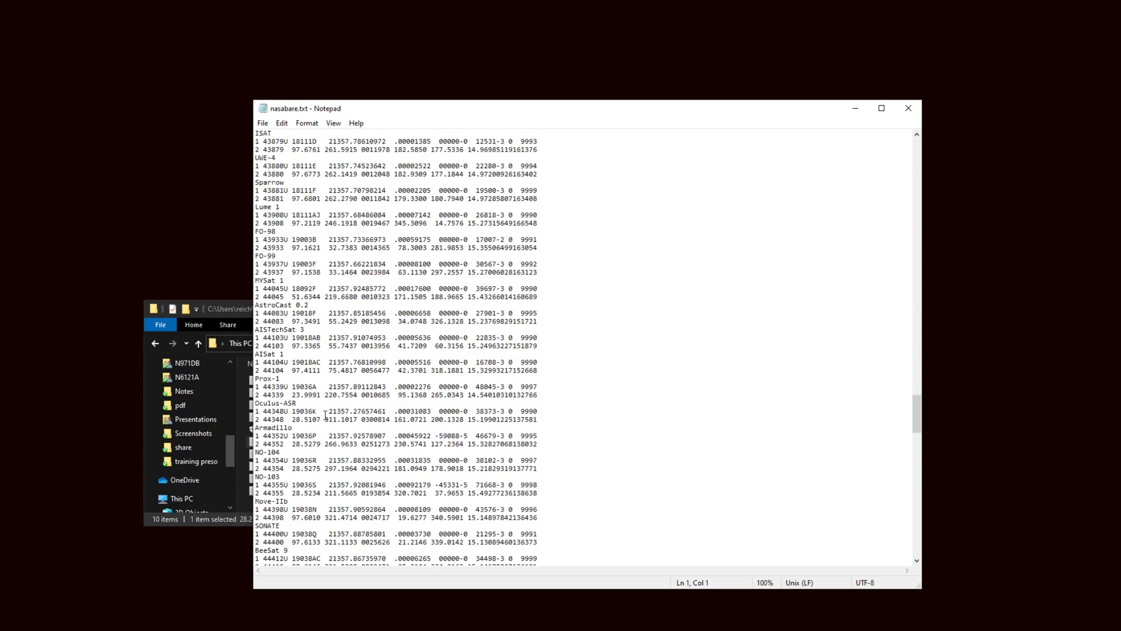
{"action": "scroll", "coordinate": [326, 414], "scroll_direction": "down", "scroll_amount": 13}
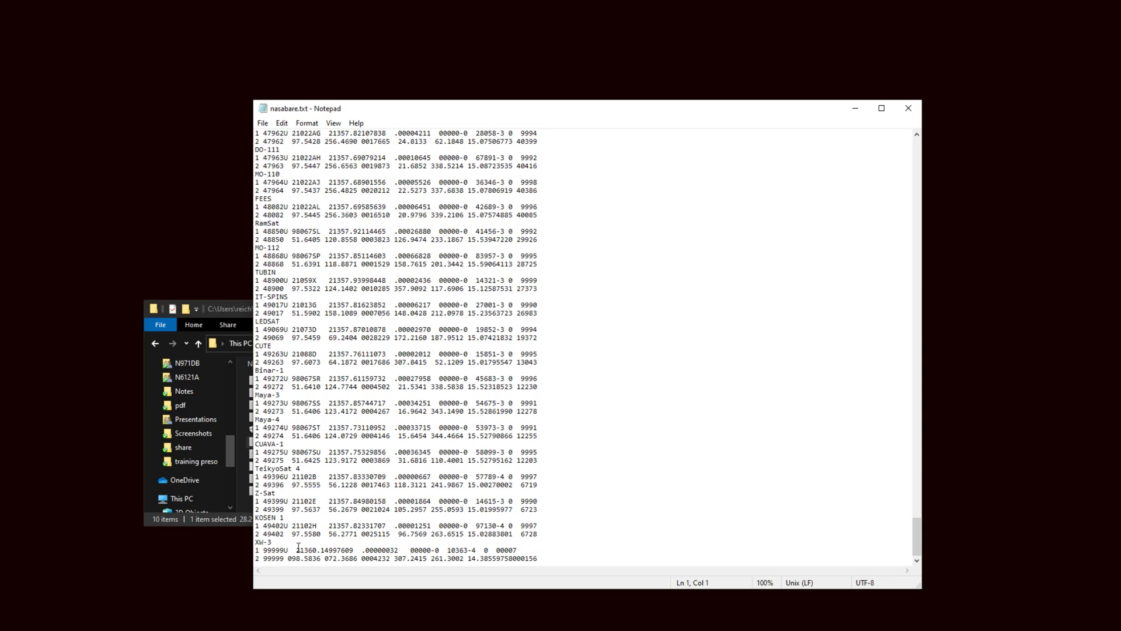
{"action": "left_click", "coordinate": [297, 550]}
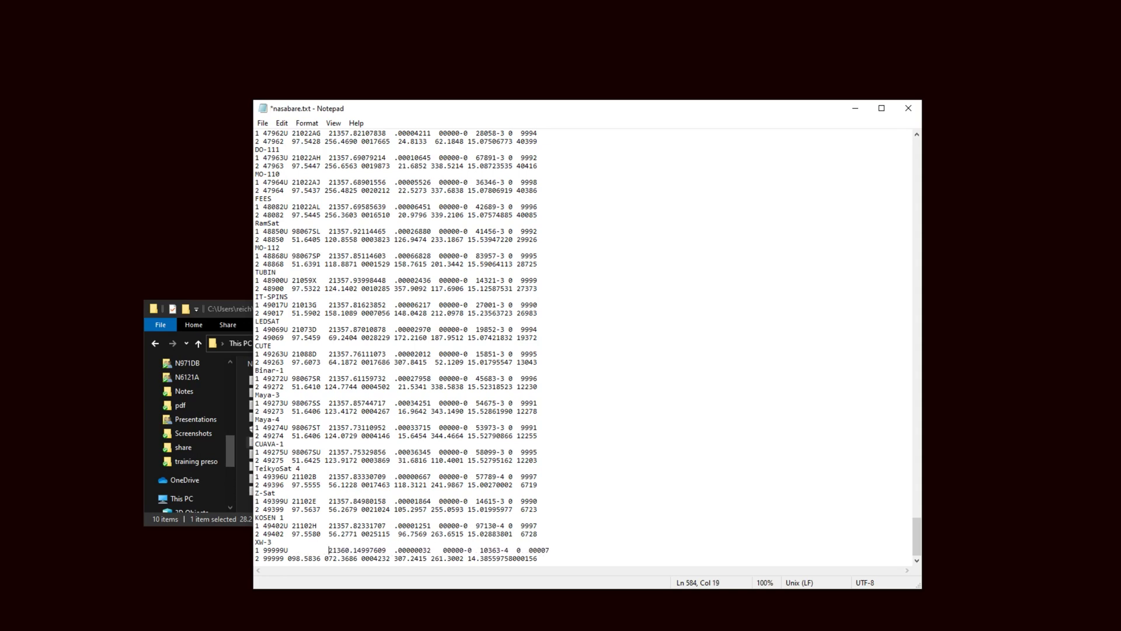
{"action": "key", "text": "BackSpace"}
{"action": "key", "text": "BackSpace"}
{"action": "key", "text": "BackSpace"}
{"action": "key", "text": "BackSpace"}
{"action": "key", "text": "BackSpace"}
{"action": "key", "text": "BackSpace"}
{"action": "key", "text": "BackSpace"}
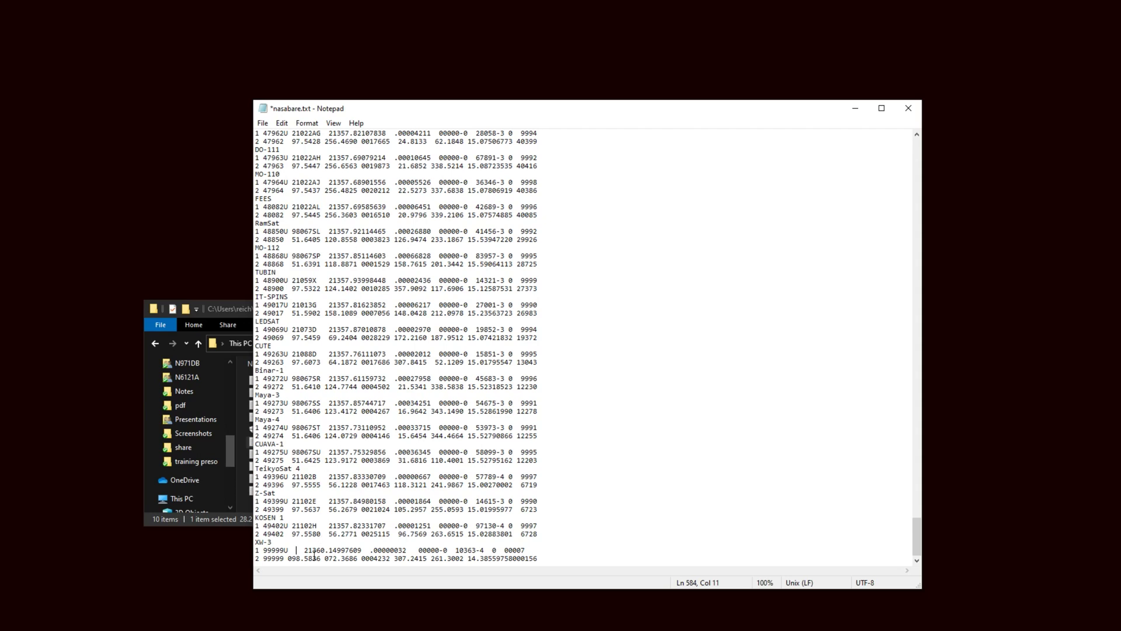
{"action": "type", "text": "9888"}
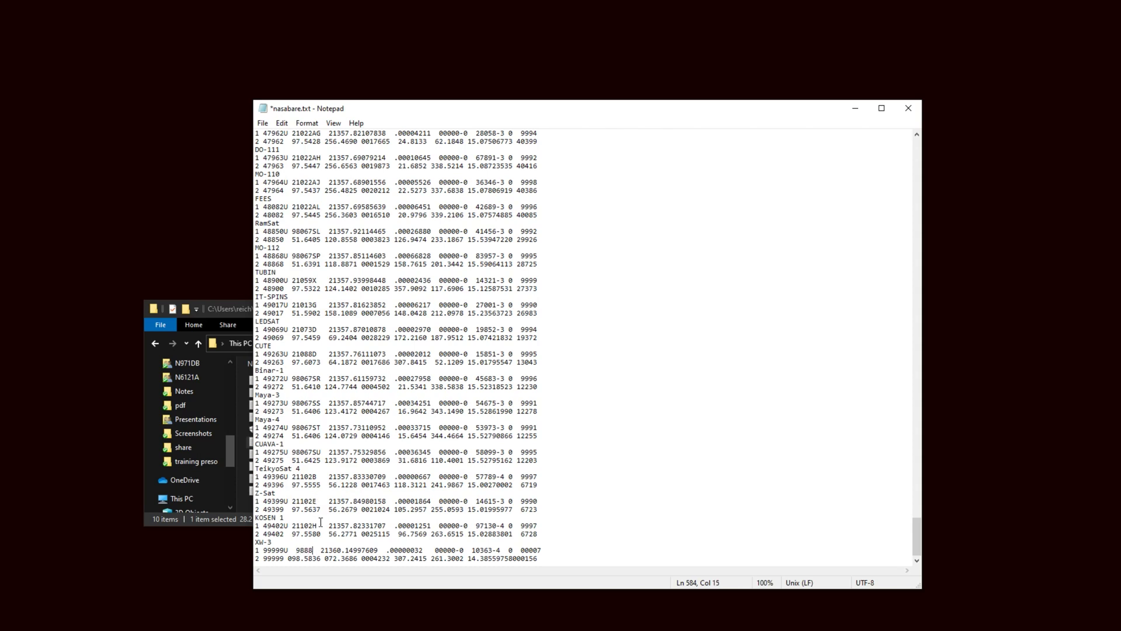
{"action": "type", "text": "8A"}
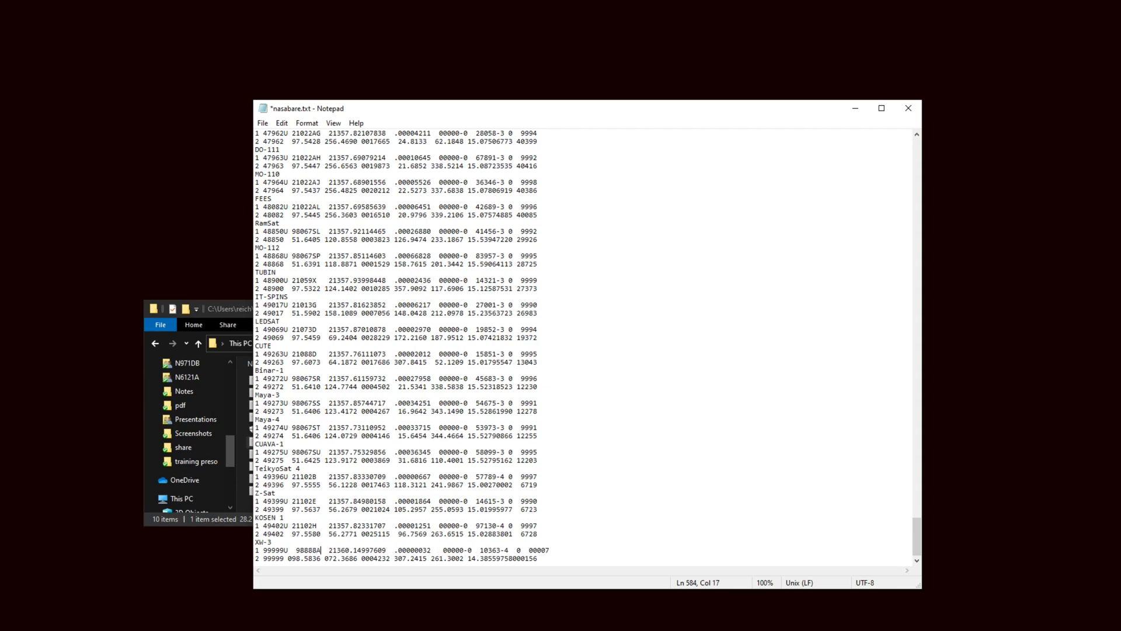
{"action": "key", "text": "Left"}
{"action": "key", "text": "Left"}
{"action": "key", "text": "BackSpace"}
{"action": "left_click", "coordinate": [518, 550]}
- Save nasabare.txt, then move the Notepad window left and minimize it
{"action": "left_click", "coordinate": [263, 123]}
{"action": "left_click", "coordinate": [281, 175]}
{"action": "left_click_drag", "start_coordinate": [774, 110], "coordinate": [689, 106]}
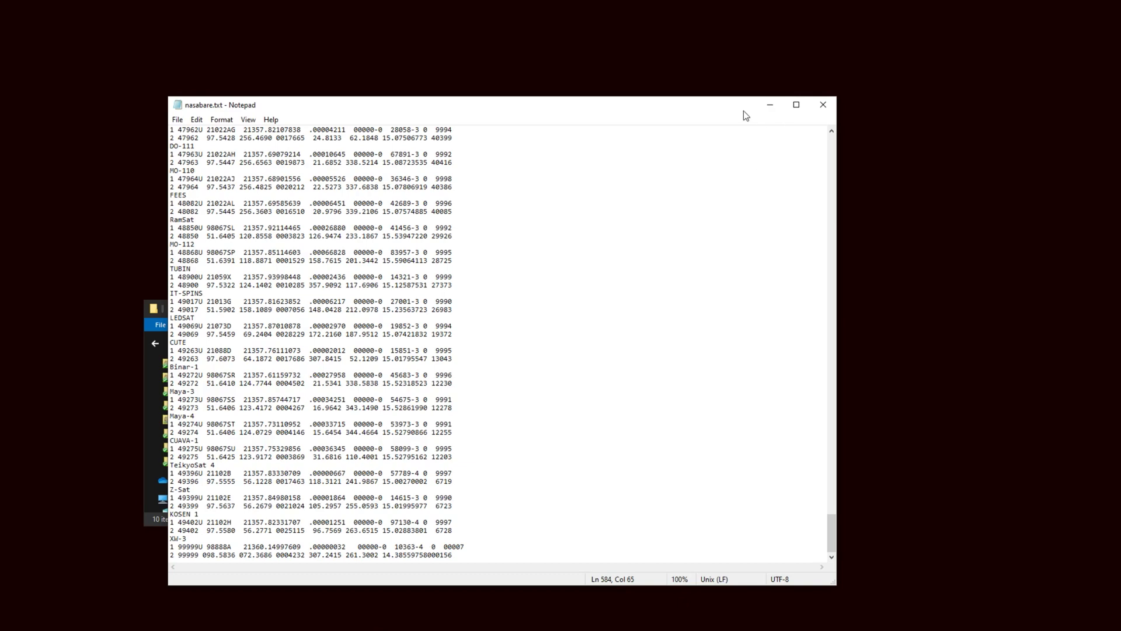
{"action": "left_click_drag", "start_coordinate": [728, 110], "coordinate": [725, 117]}
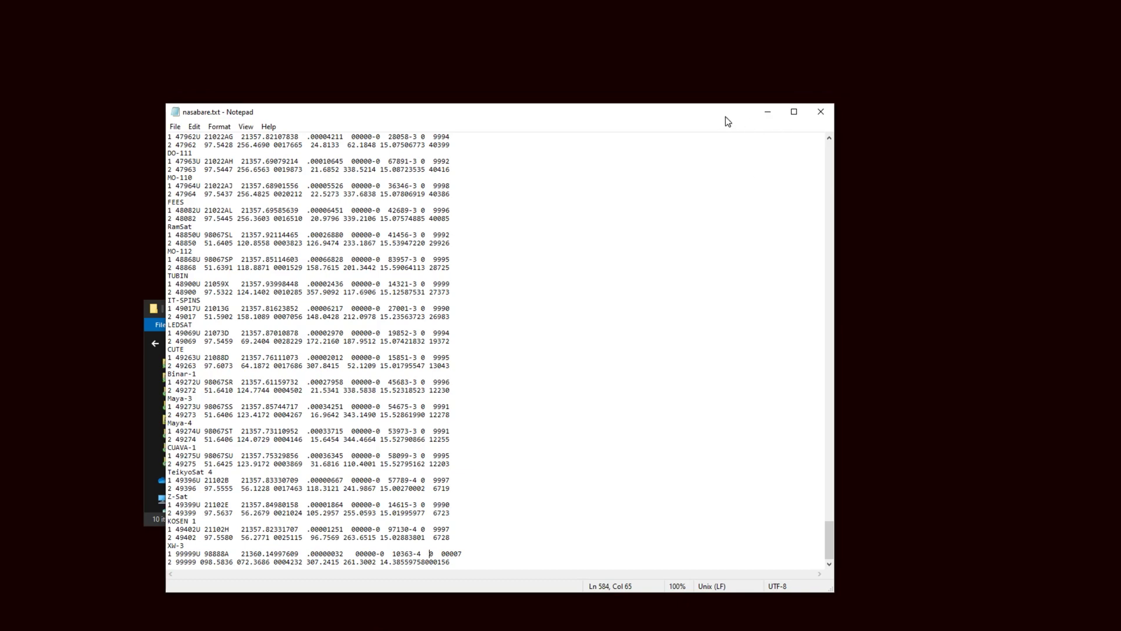
{"action": "left_click", "coordinate": [768, 113]}
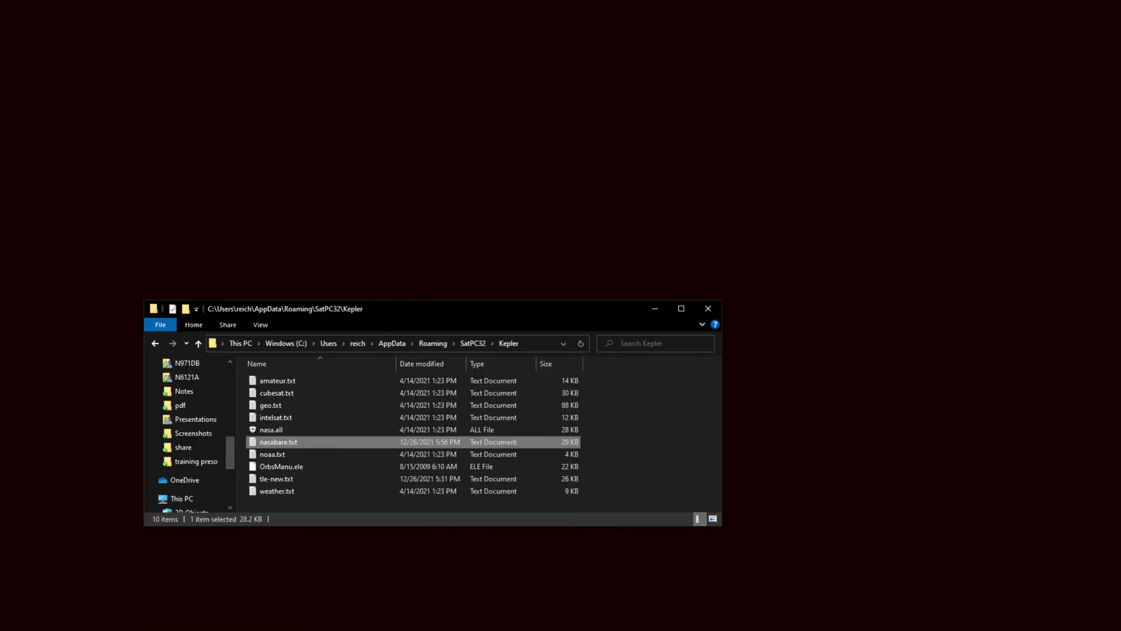
- Restore SatPC32 and activate XW-3 as satellite B in the letter bar
{"action": "left_click", "coordinate": [119, 599]}
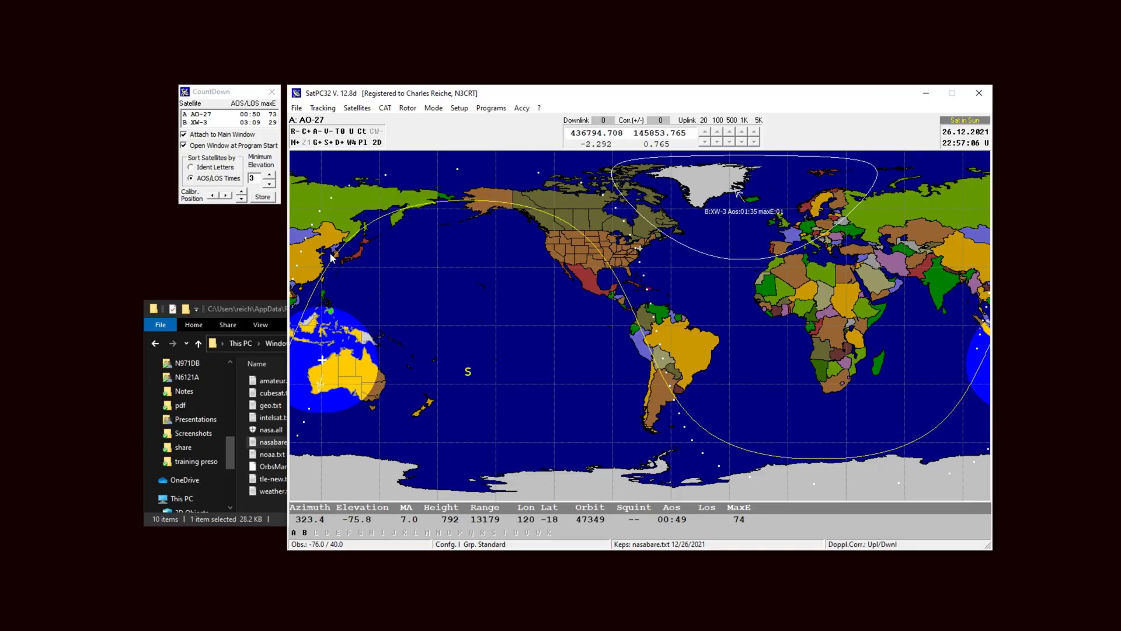
{"action": "left_click", "coordinate": [305, 533]}
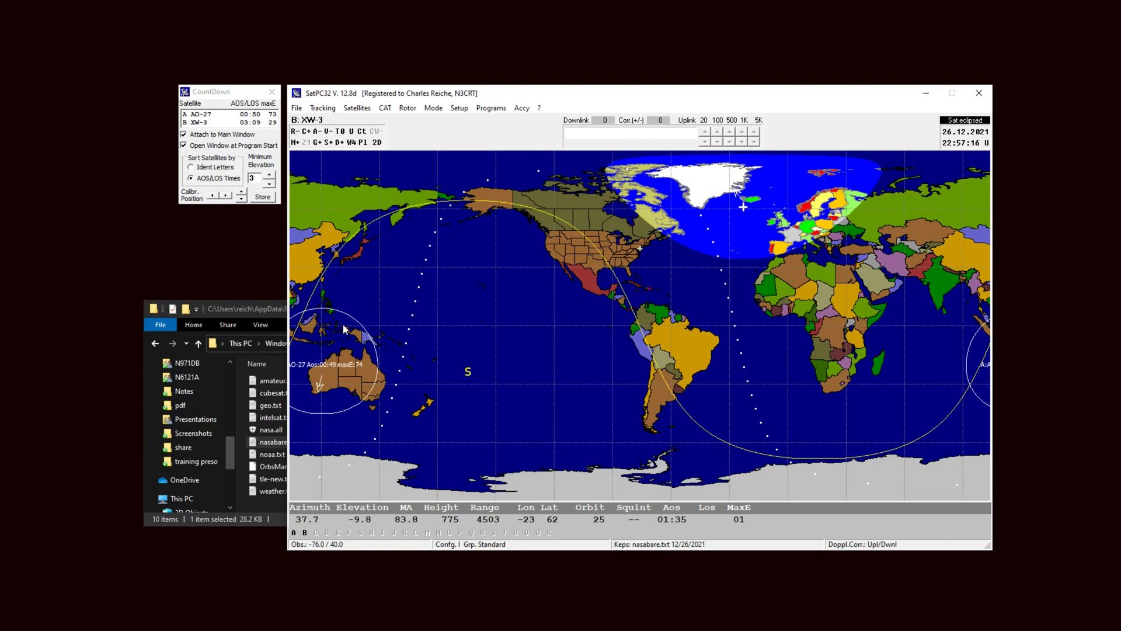
- Open DOPPLER.SQF in Notepad from SatPC32's Auxiliary Files menu
{"action": "left_click", "coordinate": [540, 111]}
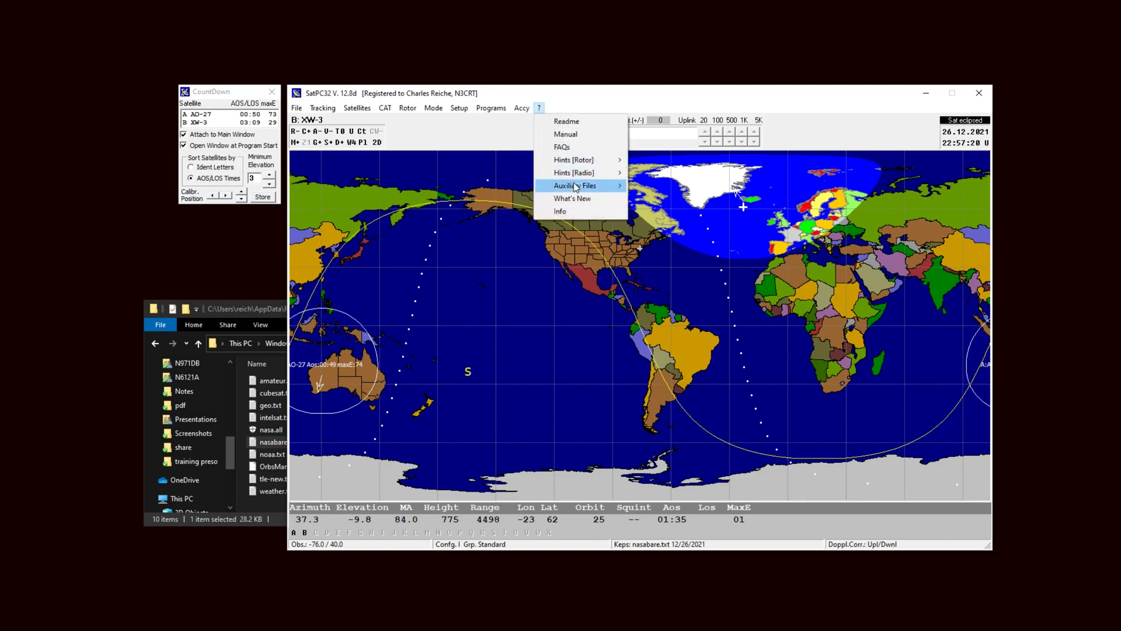
{"action": "mouse_move", "coordinate": [577, 190]}
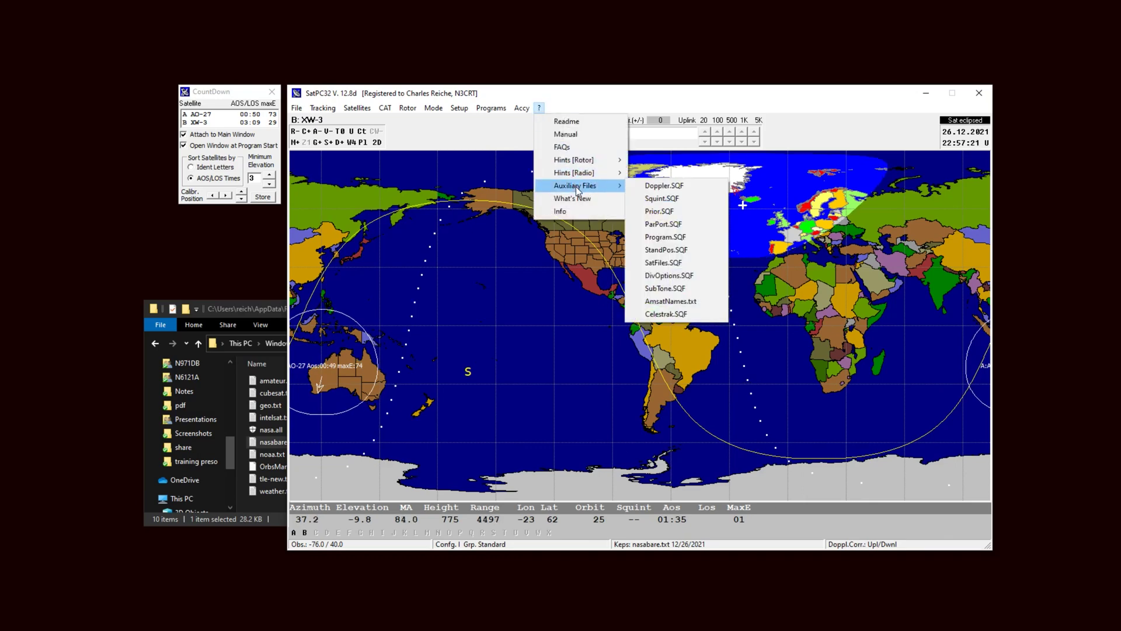
{"action": "left_click", "coordinate": [664, 186]}
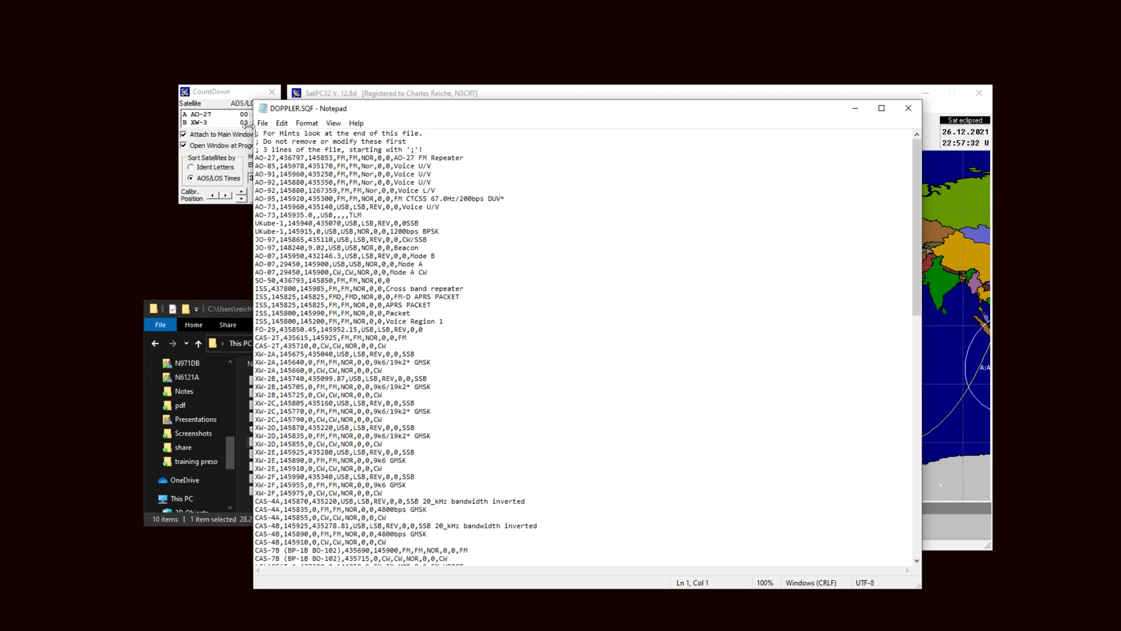
- Scroll through the satellite frequency lines and the editing hints at the file's end
{"action": "left_click_drag", "start_coordinate": [266, 133], "coordinate": [349, 134]}
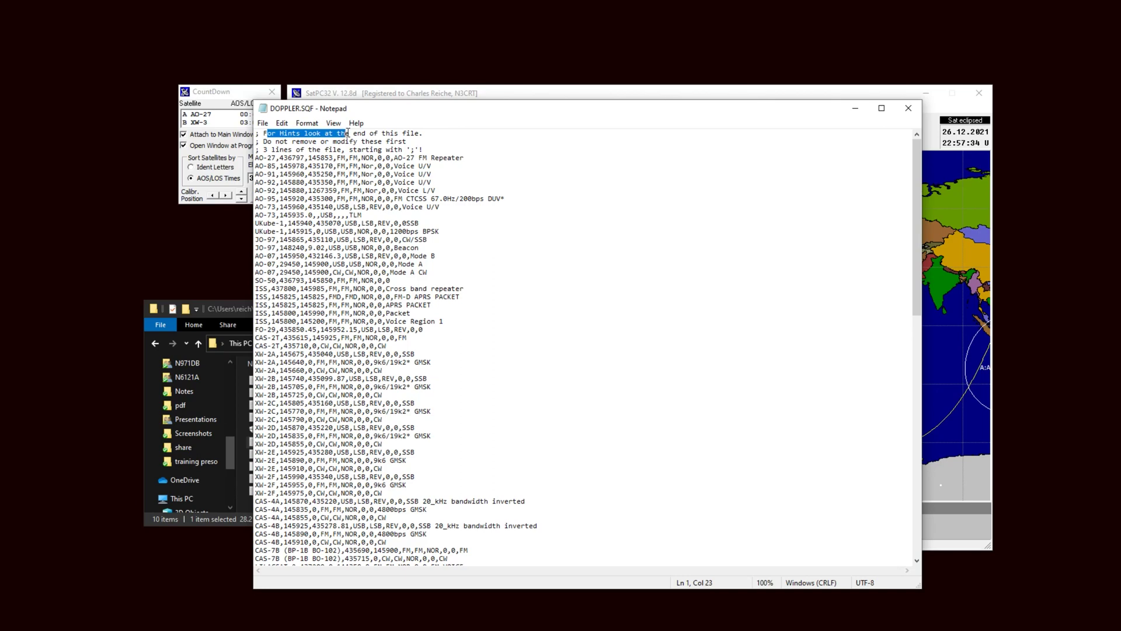
{"action": "scroll", "coordinate": [497, 224], "scroll_direction": "down", "scroll_amount": 20}
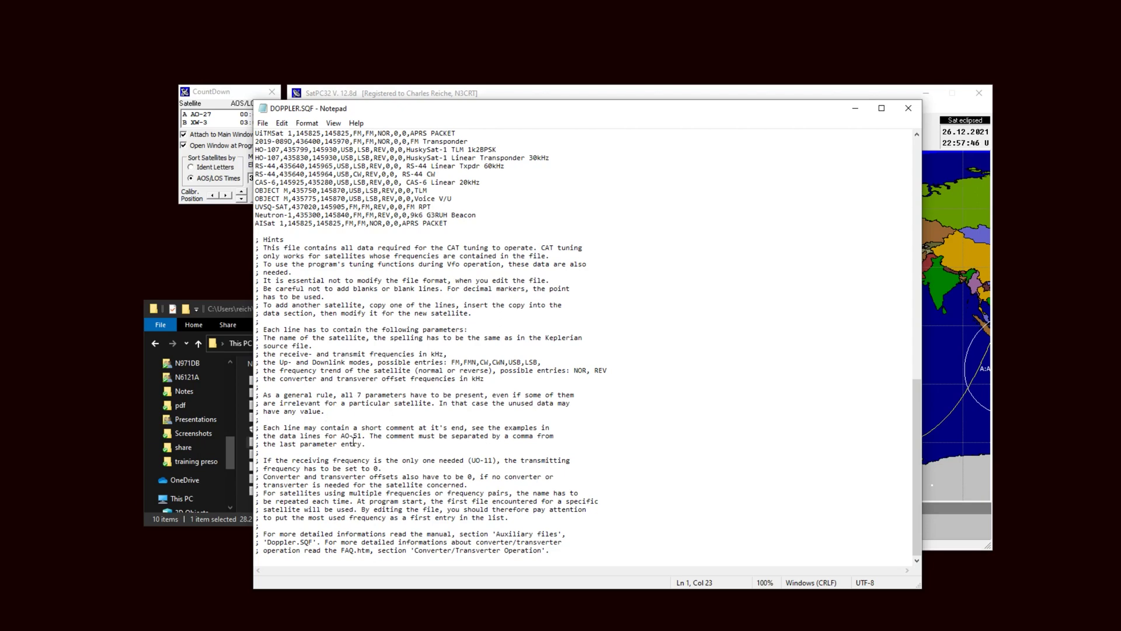
{"action": "scroll", "coordinate": [368, 396], "scroll_direction": "up", "scroll_amount": 11}
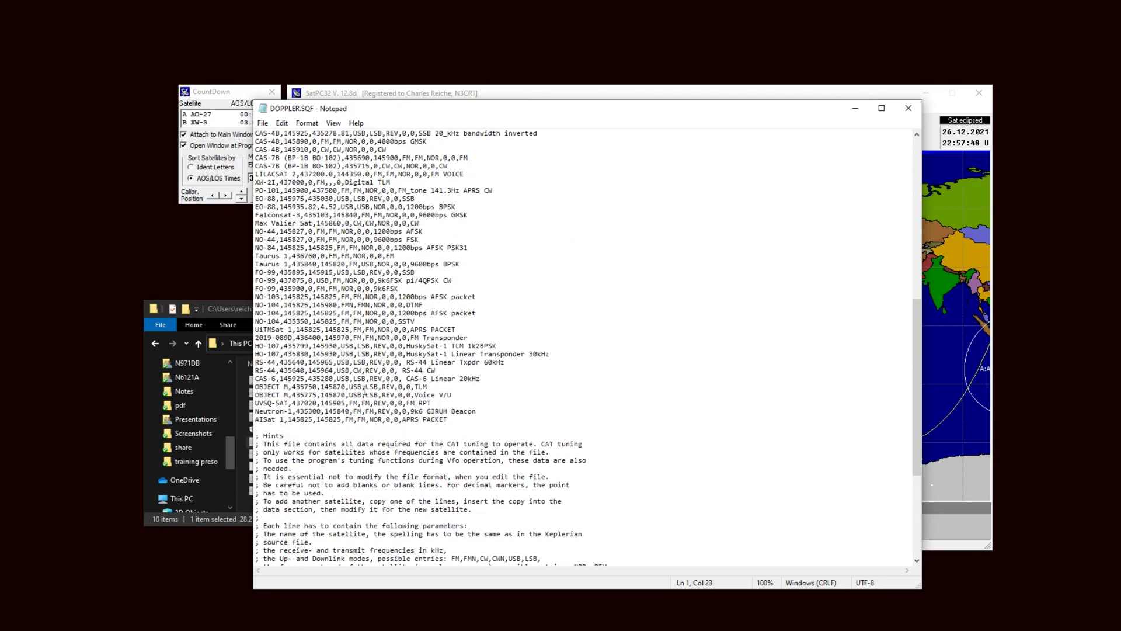
{"action": "scroll", "coordinate": [344, 413], "scroll_direction": "up", "scroll_amount": 1}
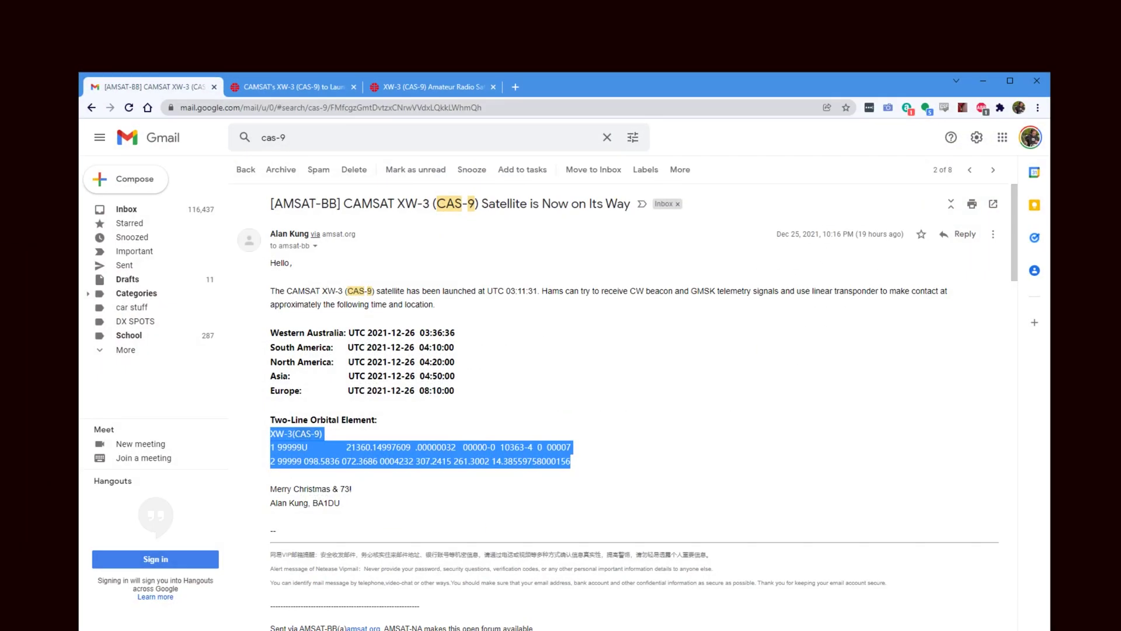
- Check the 435.575 MHz CW beacon on page 3 of the XW-3 manual, then minimize Chrome
{"action": "left_click", "coordinate": [415, 88]}
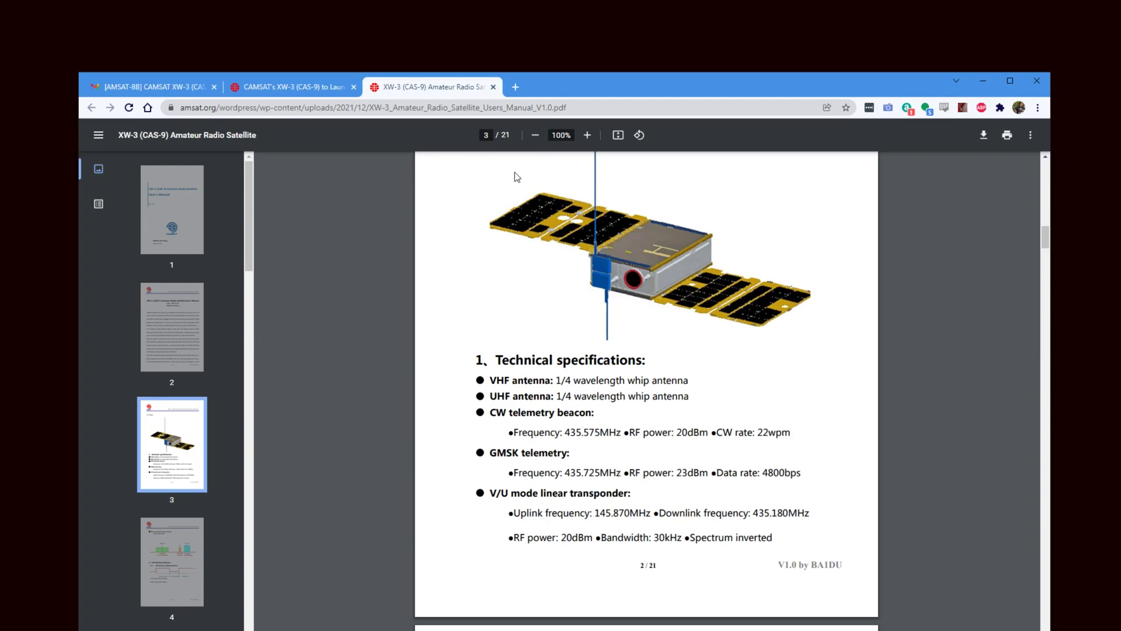
{"action": "key", "text": "super+Down"}
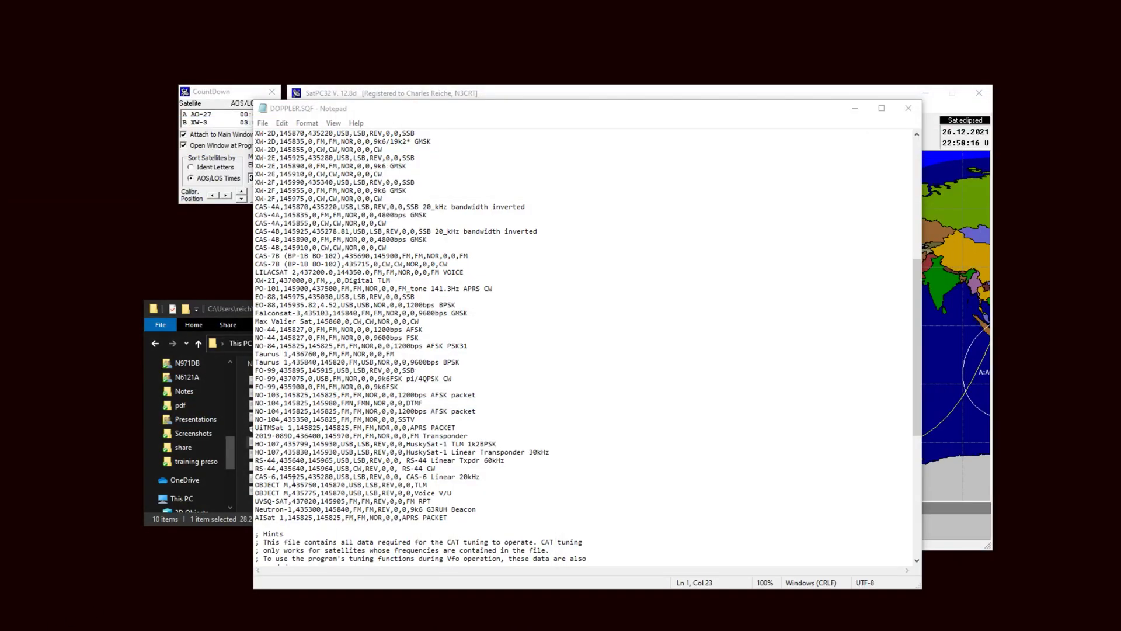
- Copy the XW-2B CW beacon line and paste it on a new line after AISat
{"action": "scroll", "coordinate": [399, 341], "scroll_direction": "up", "scroll_amount": 9}
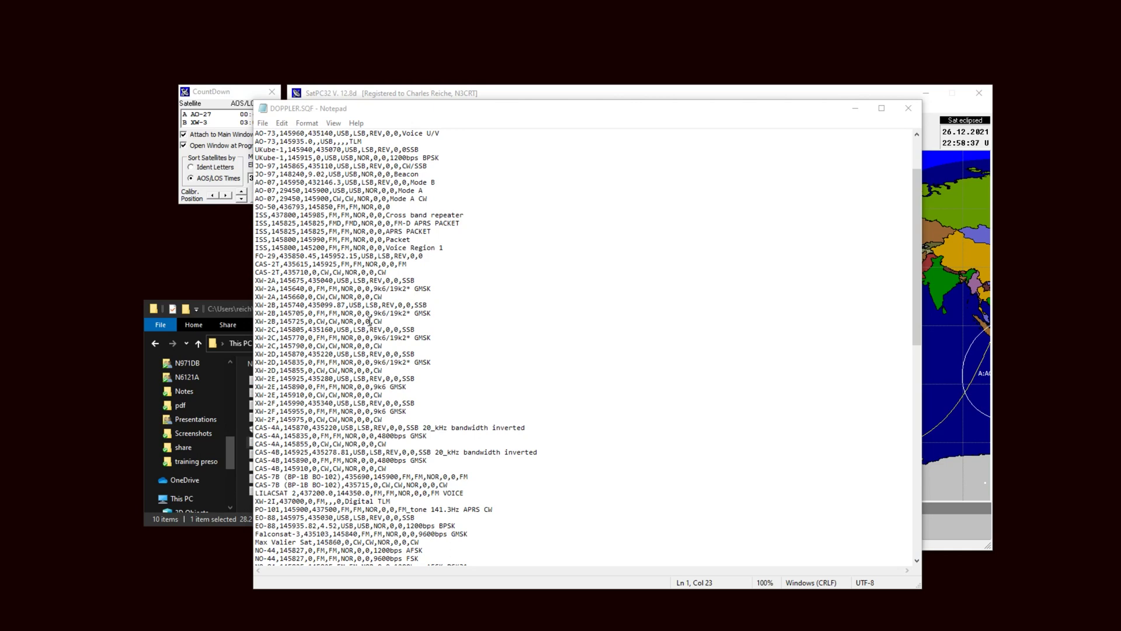
{"action": "left_click_drag", "start_coordinate": [382, 321], "coordinate": [255, 322]}
{"action": "key", "text": "ctrl+c"}
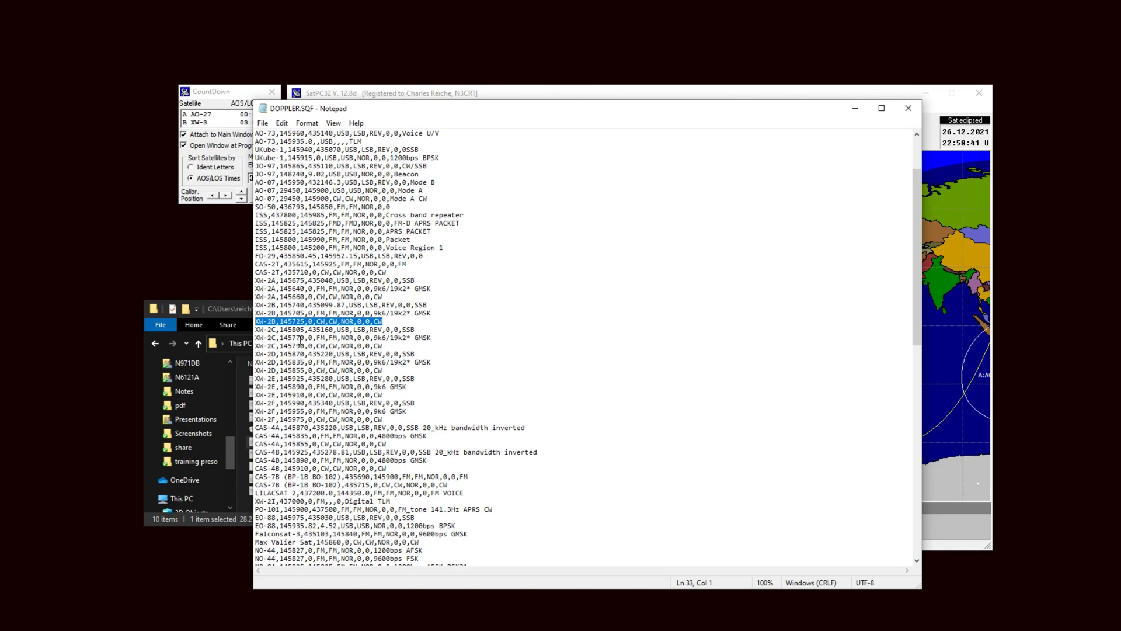
{"action": "scroll", "coordinate": [338, 357], "scroll_direction": "down", "scroll_amount": 14}
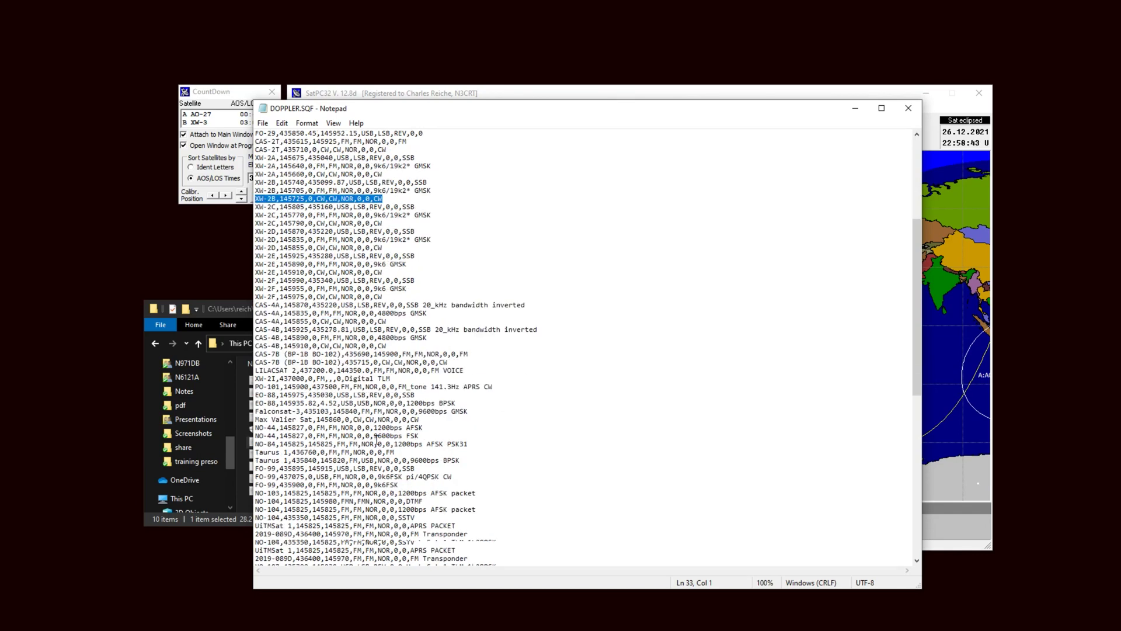
{"action": "left_click", "coordinate": [454, 394]}
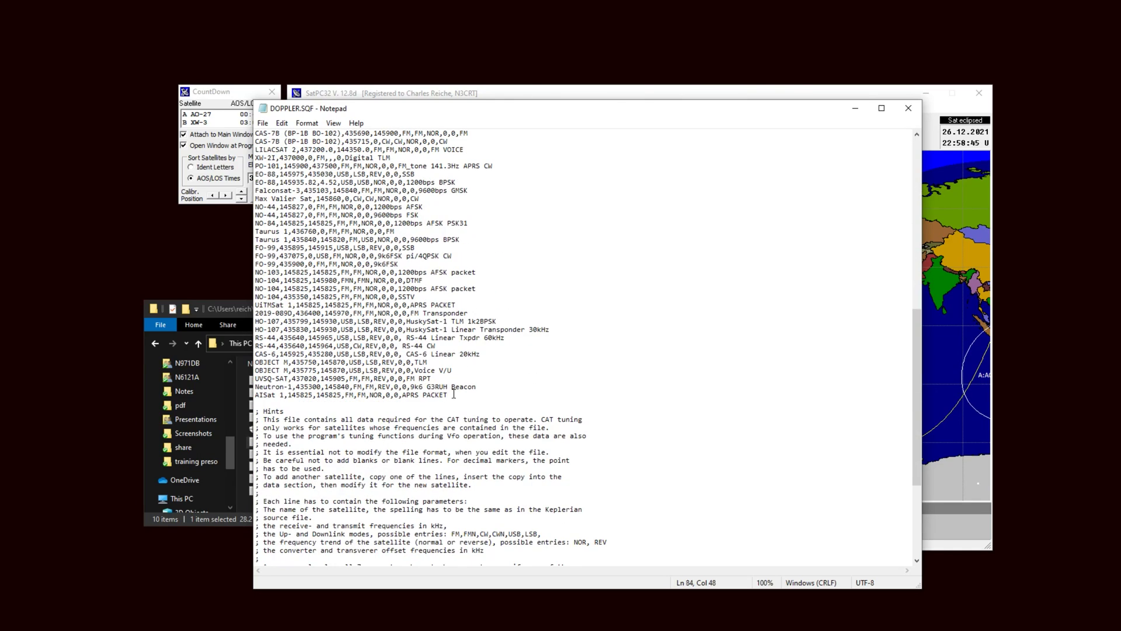
{"action": "key", "text": "Return"}
{"action": "key", "text": "ctrl+v"}
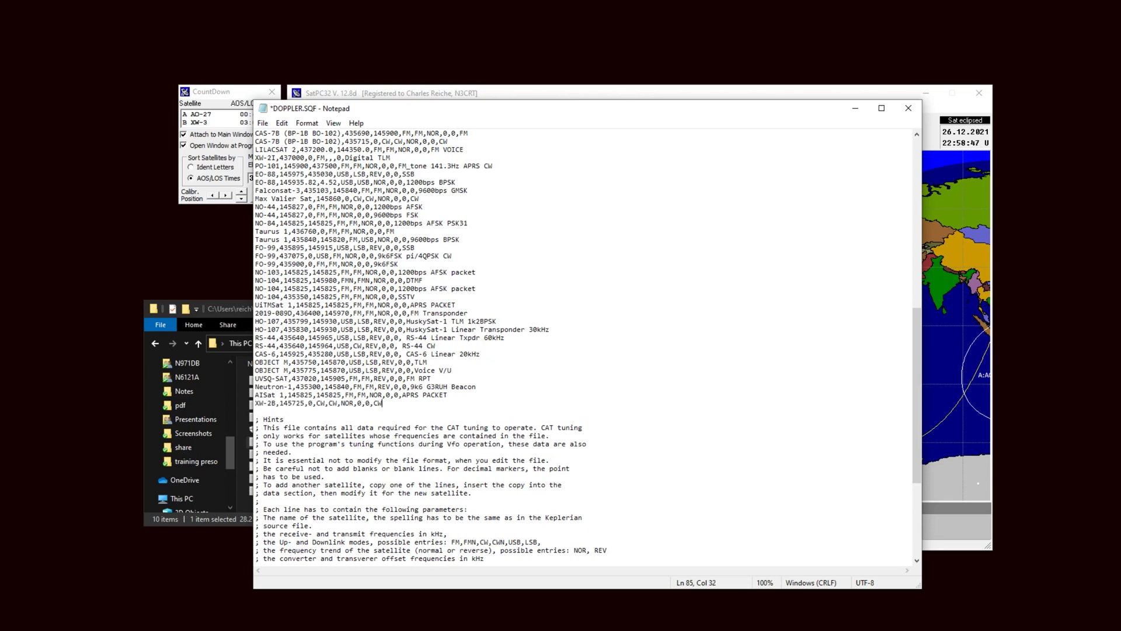
- Change the pasted line's frequency to 435575, append 'Beacon', and save the file
{"action": "left_click", "coordinate": [329, 403]}
{"action": "key", "text": "Delete"}
{"action": "key", "text": "BackSpace"}
{"action": "key", "text": "BackSpace"}
{"action": "key", "text": "BackSpace"}
{"action": "key", "text": "BackSpace"}
{"action": "key", "text": "BackSpace"}
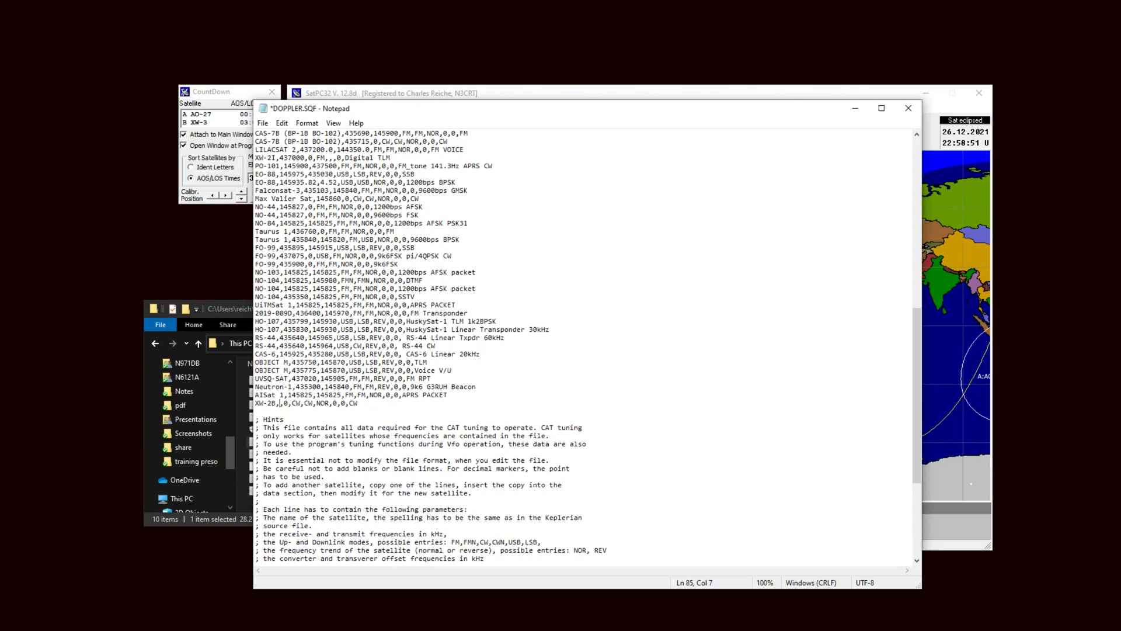
{"action": "type", "text": "435575"}
{"action": "left_click", "coordinate": [390, 403]}
{"action": "type", "text": "Beacon"}
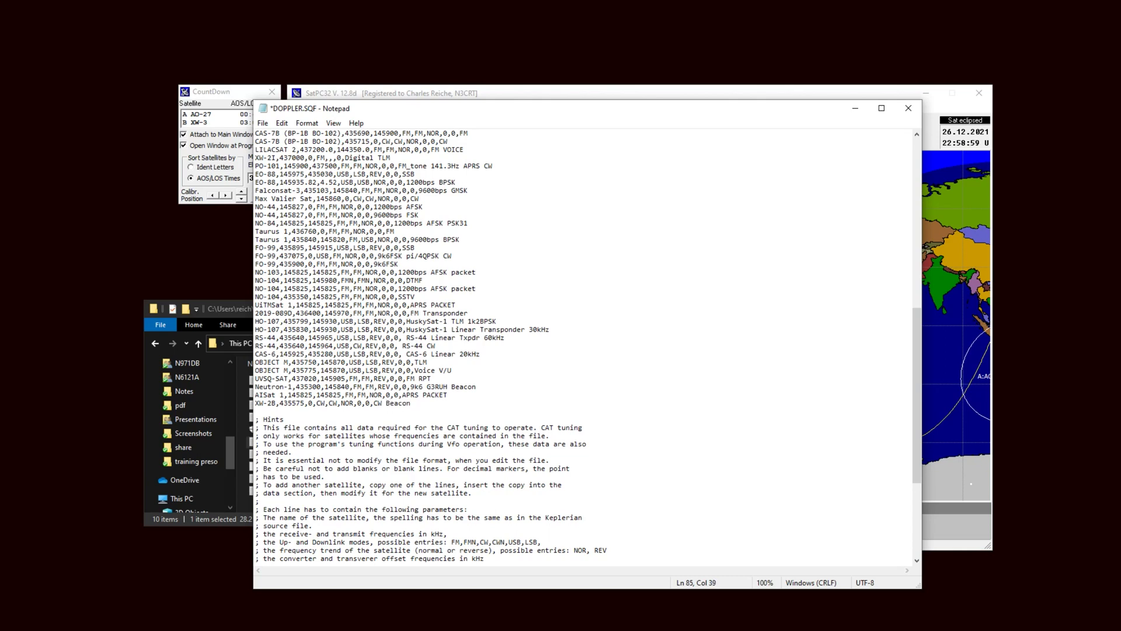
{"action": "left_click", "coordinate": [263, 123]}
{"action": "left_click", "coordinate": [280, 176]}
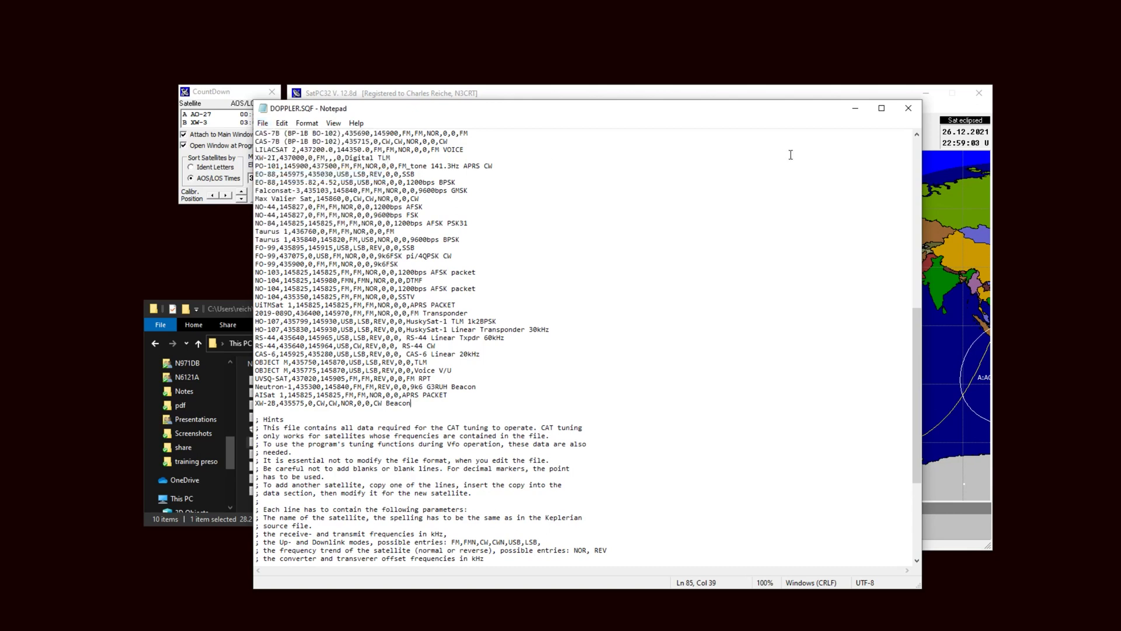
{"action": "left_click", "coordinate": [913, 113]}
- Rename the entry from XW-2B to XW-3, save DOPPLER.SQF and close Notepad
{"action": "left_click", "coordinate": [277, 403]}
{"action": "key", "text": "BackSpace"}
{"action": "key", "text": "BackSpace"}
{"action": "type", "text": "3"}
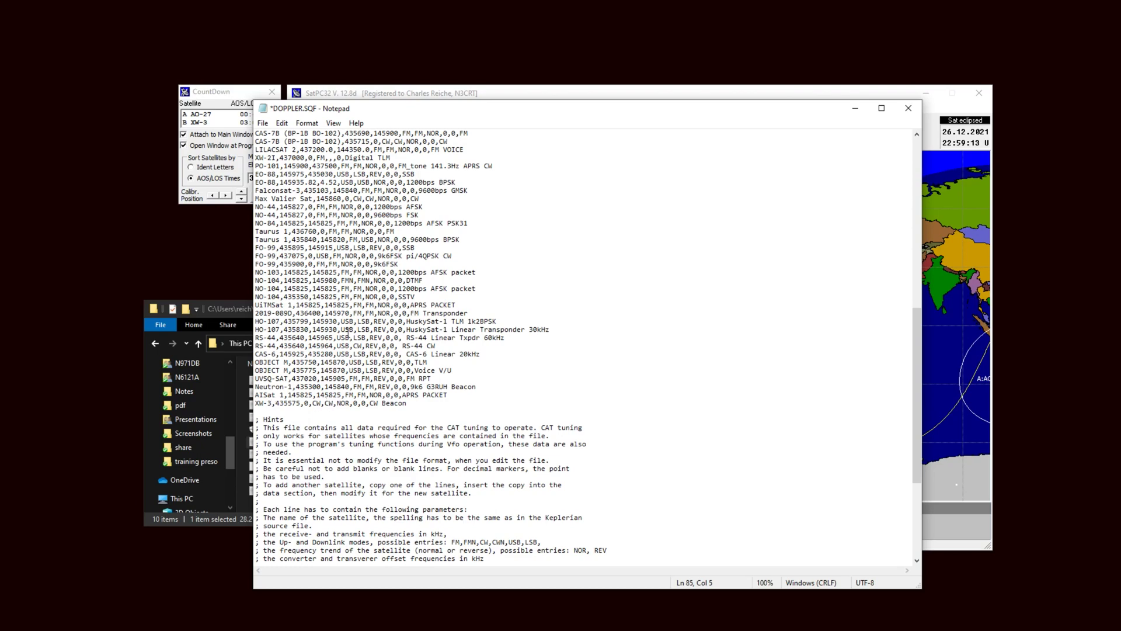
{"action": "left_click", "coordinate": [262, 123]}
{"action": "left_click", "coordinate": [275, 177]}
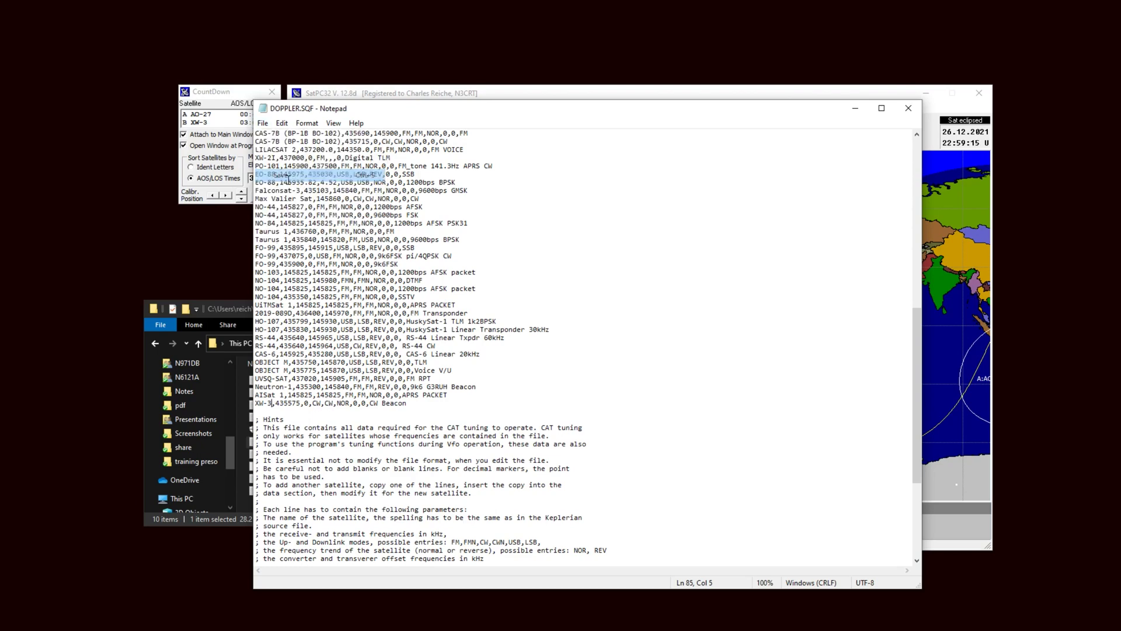
{"action": "left_click", "coordinate": [909, 108]}
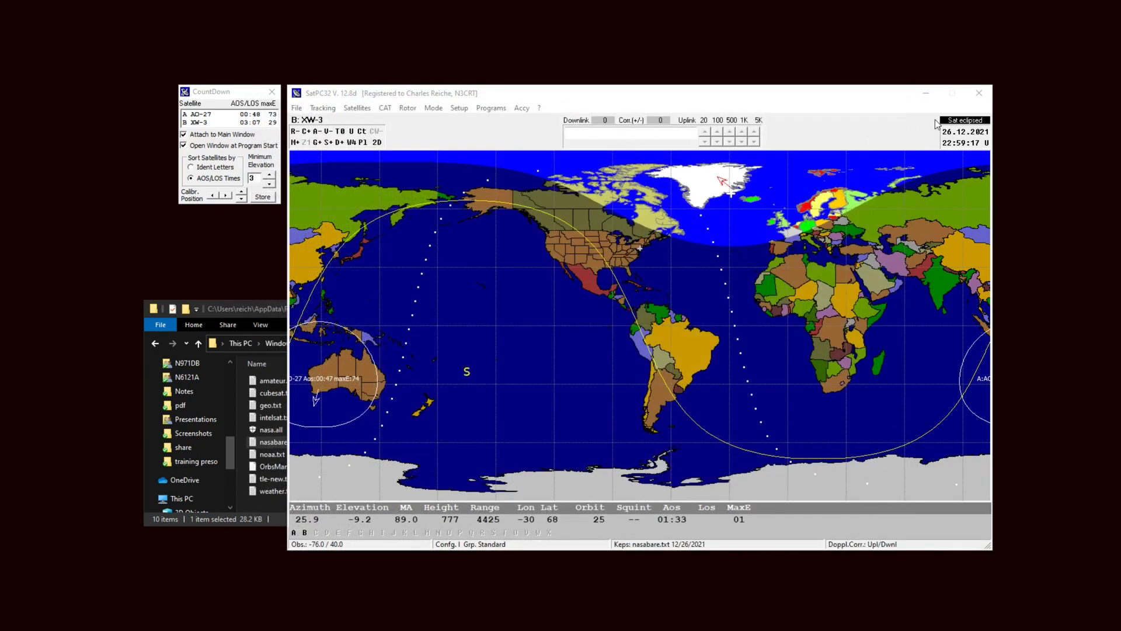
- Restart SatPC32 and select XW-3, showing a Doppler-corrected downlink of 435574.456
{"action": "left_click", "coordinate": [979, 95]}
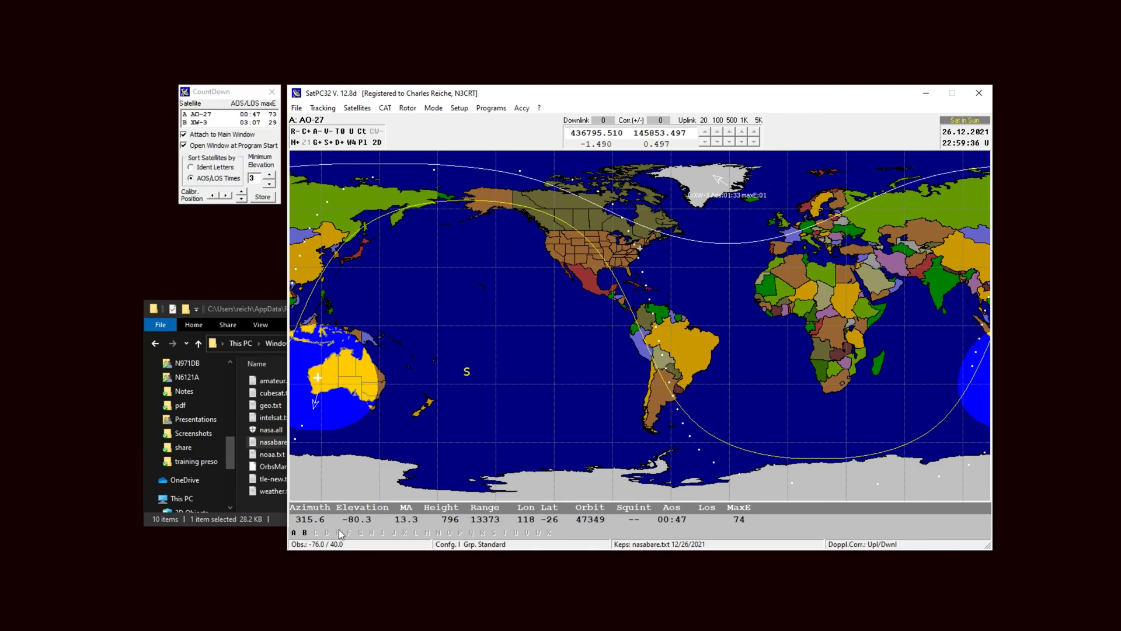
{"action": "left_click", "coordinate": [304, 533]}
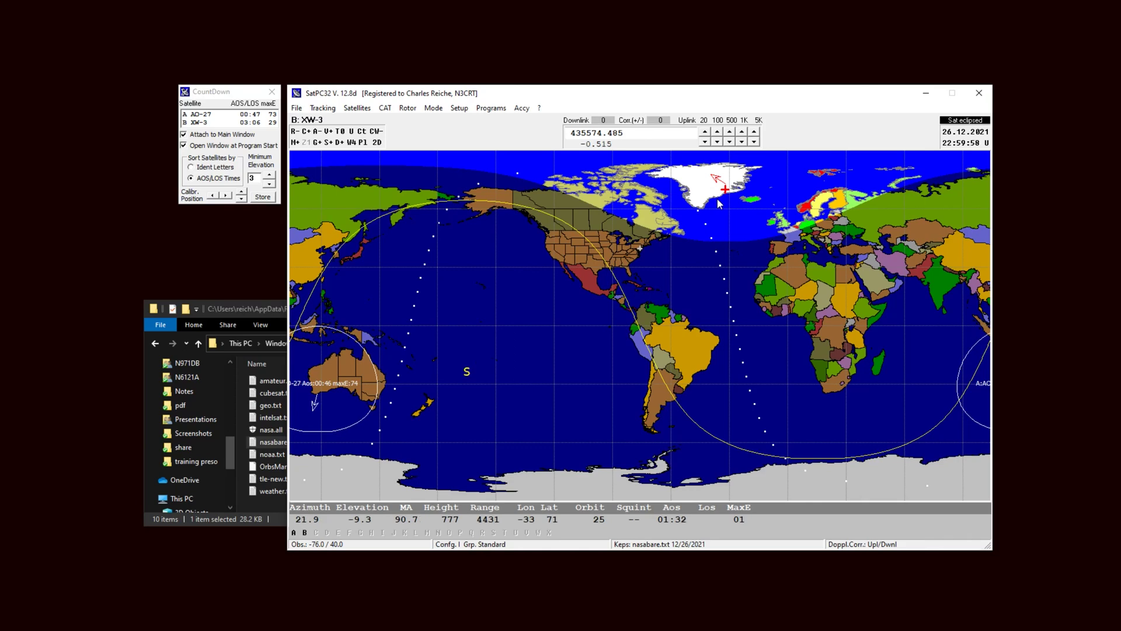
{"action": "left_click", "coordinate": [540, 108]}
- Reopen DOPPLER.SQF from the Auxiliary Files menu and scroll to the XW-3 entry
{"action": "mouse_move", "coordinate": [552, 186]}
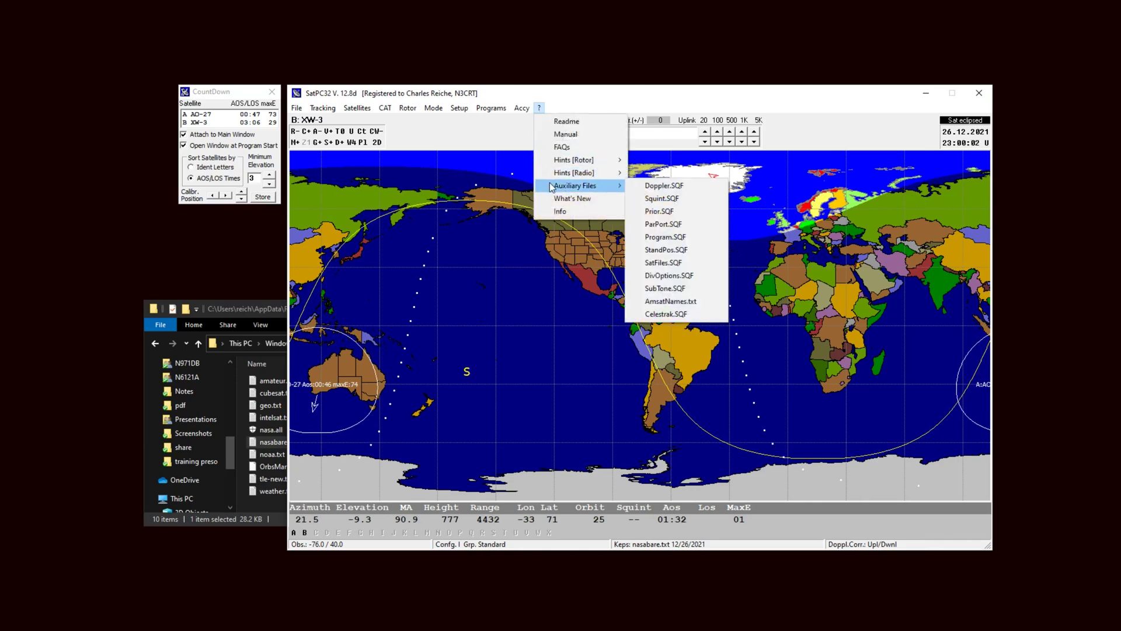
{"action": "left_click", "coordinate": [664, 186]}
{"action": "scroll", "coordinate": [520, 273], "scroll_direction": "down", "scroll_amount": 15}
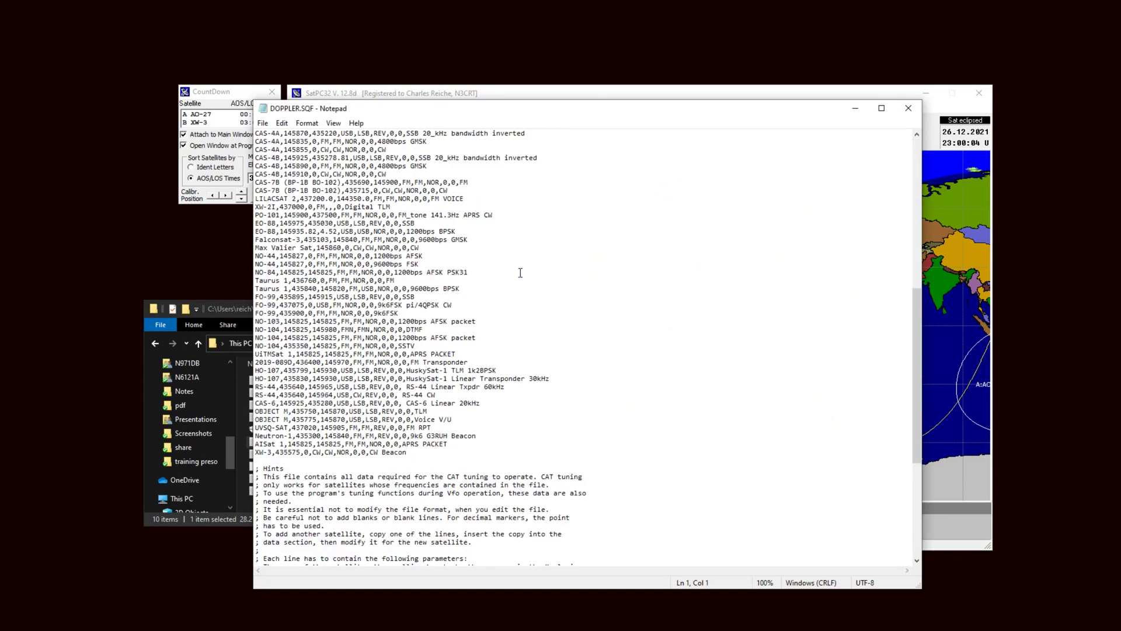
{"action": "scroll", "coordinate": [521, 273], "scroll_direction": "down", "scroll_amount": 7}
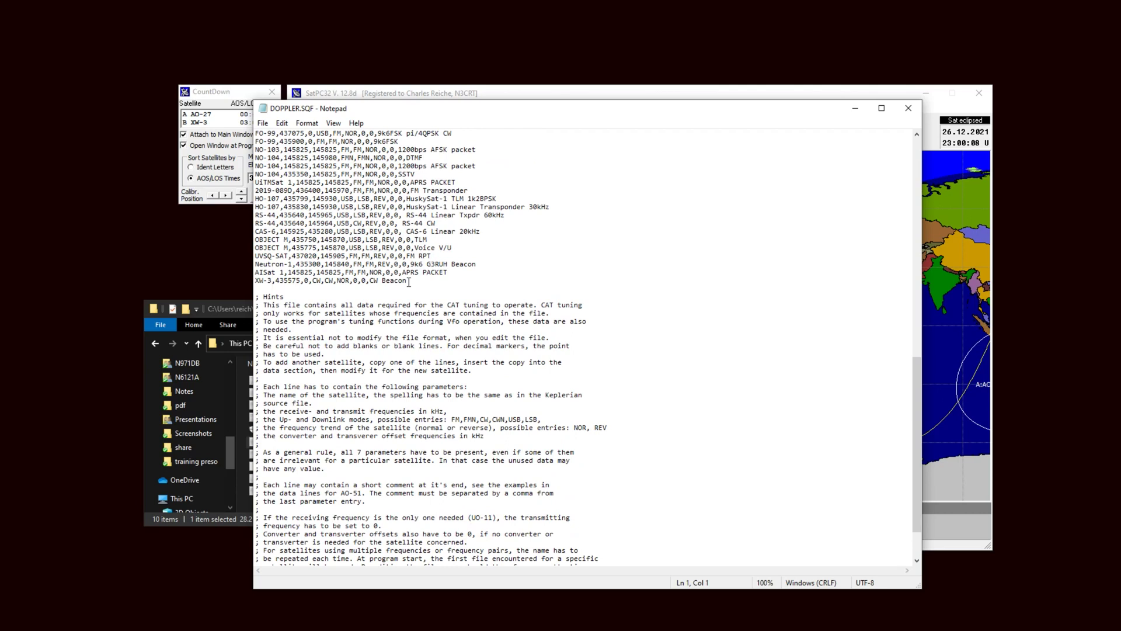
- Duplicate the XW-3 line below itself, changing the copy's 'CW Beacon' comment to 'Transponder'
{"action": "left_click_drag", "start_coordinate": [409, 282], "coordinate": [256, 279]}
{"action": "key", "text": "ctrl+c"}
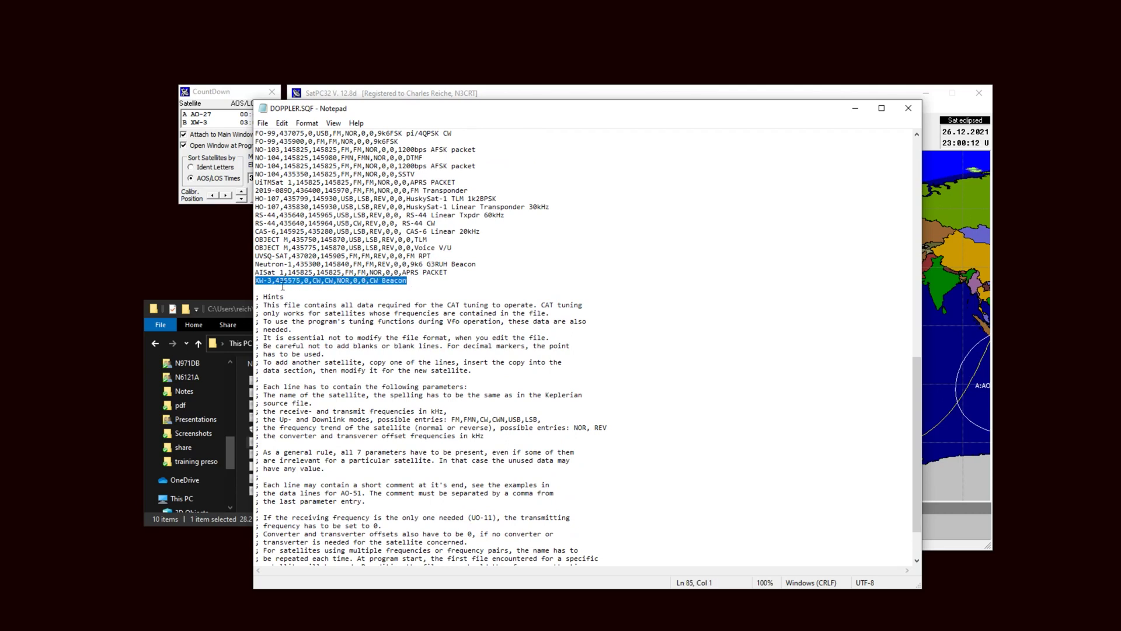
{"action": "left_click", "coordinate": [416, 279]}
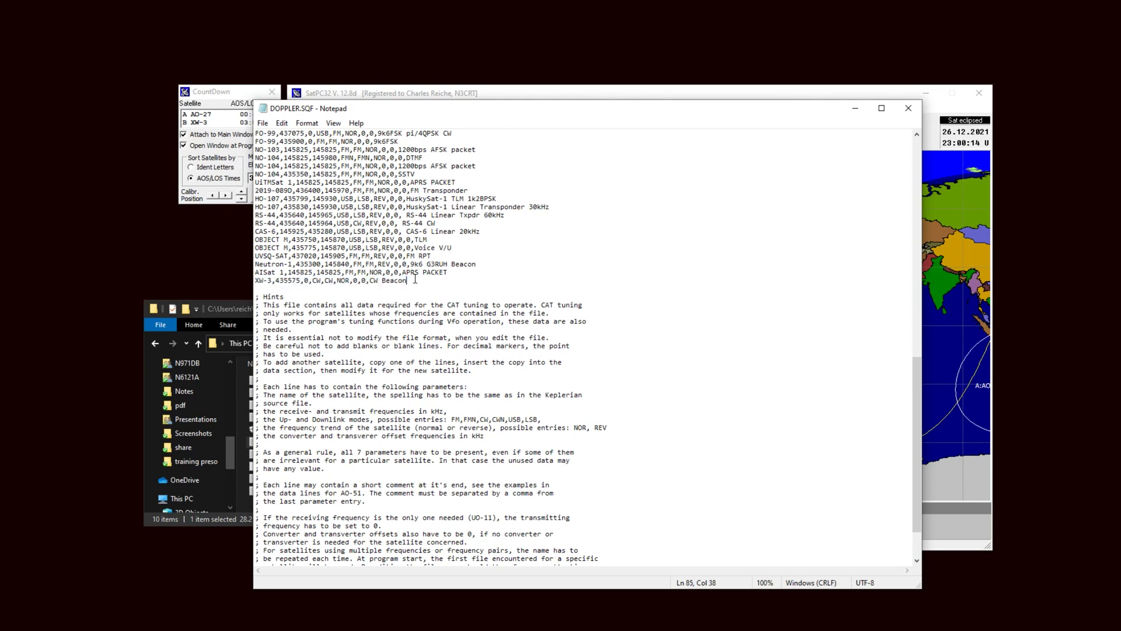
{"action": "key", "text": "Return"}
{"action": "key", "text": "ctrl+v"}
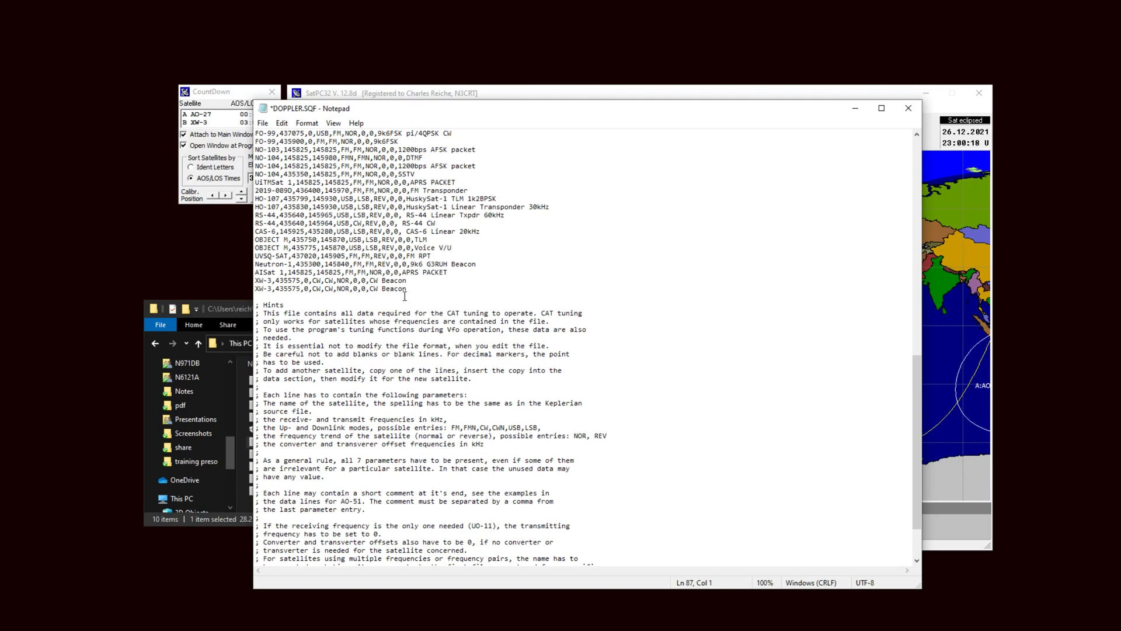
{"action": "left_click_drag", "start_coordinate": [407, 289], "coordinate": [382, 289]}
{"action": "key", "text": "BackSpace"}
{"action": "key", "text": "BackSpace"}
{"action": "key", "text": "BackSpace"}
{"action": "key", "text": "BackSpace"}
{"action": "type", "text": "Transponder"}
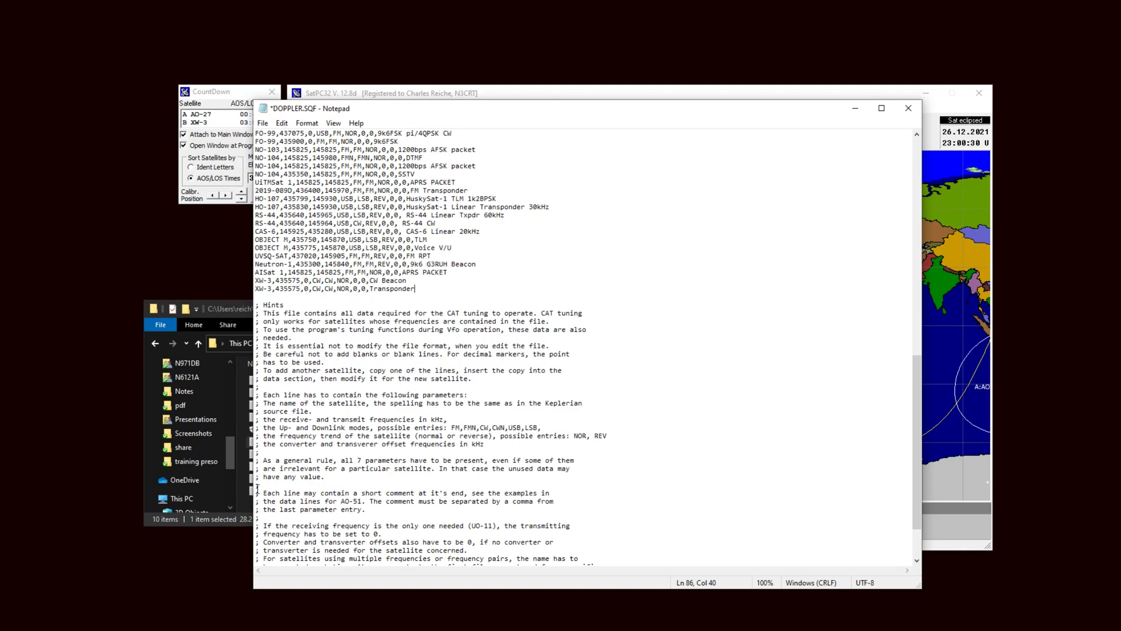
{"action": "key", "text": "alt+Tab"}
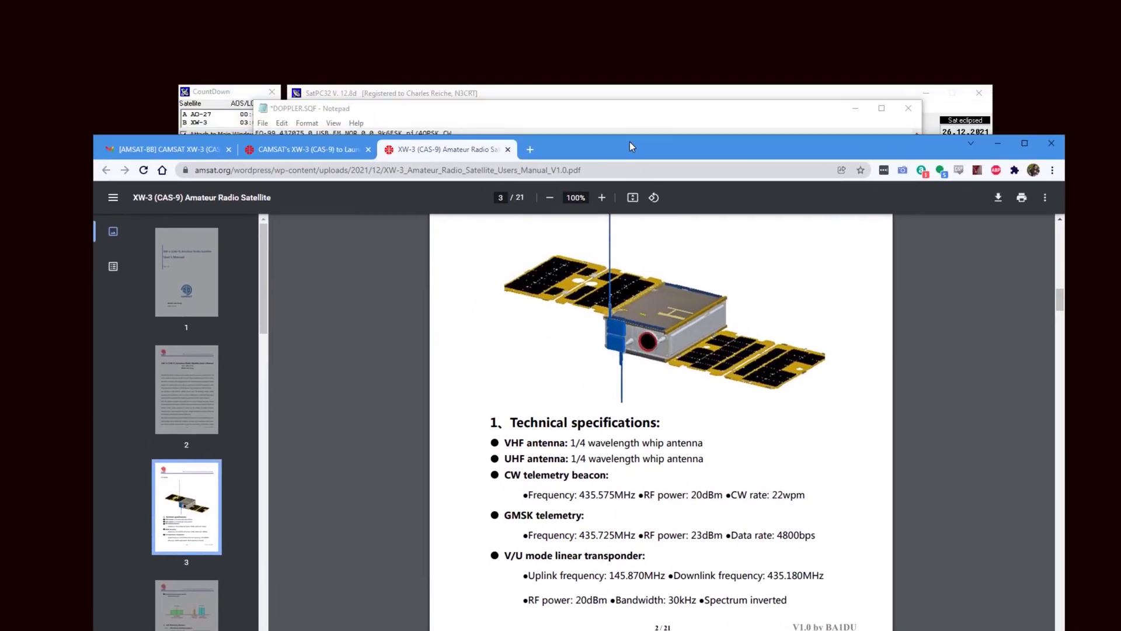
- Change the XW-3 Transponder line's downlink from 435575 to 435180
{"action": "left_click_drag", "start_coordinate": [629, 141], "coordinate": [625, 156]}
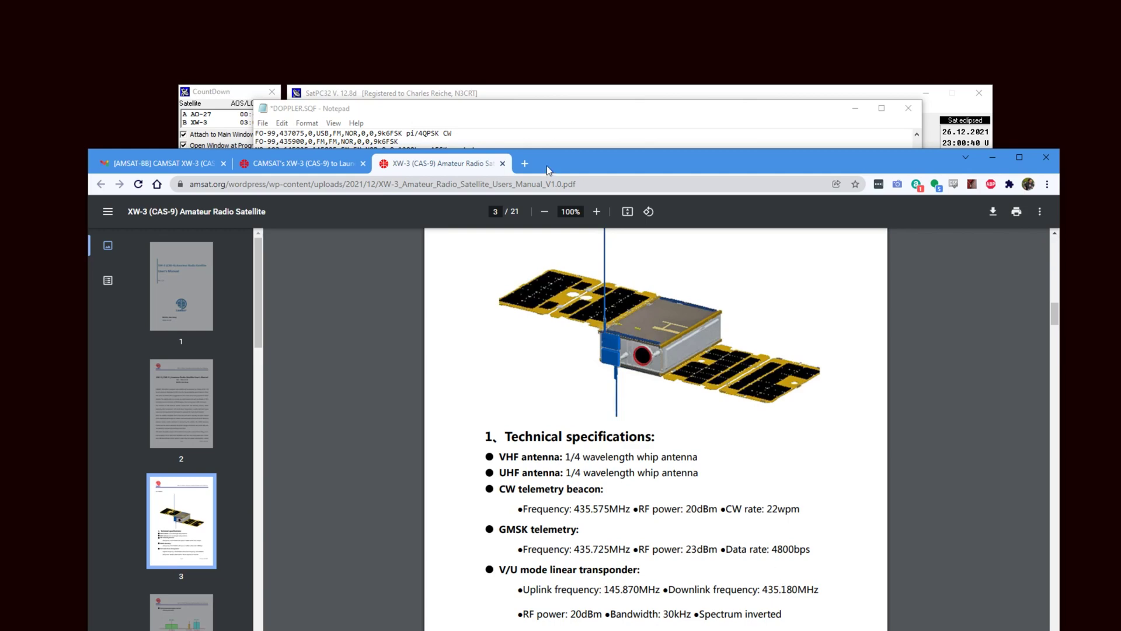
{"action": "left_click", "coordinate": [480, 130]}
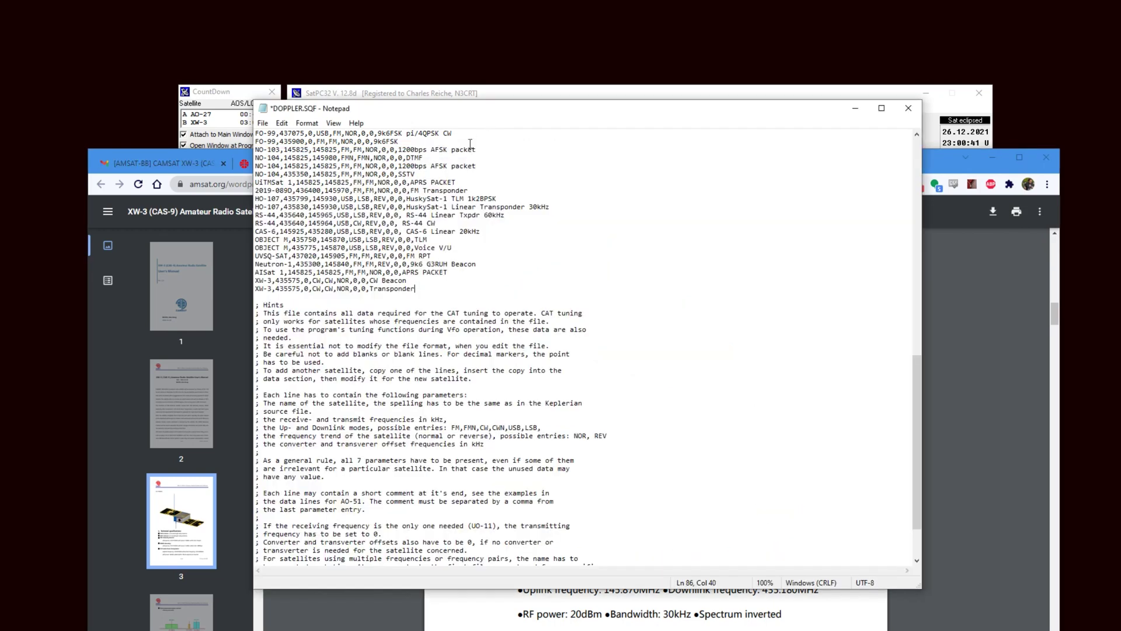
{"action": "left_click", "coordinate": [301, 289]}
{"action": "key", "text": "BackSpace"}
{"action": "key", "text": "BackSpace"}
{"action": "key", "text": "BackSpace"}
{"action": "type", "text": "180"}
- Replace the uplink 0 with 145870 from the manual and save DOPPLER.SQF
{"action": "left_click", "coordinate": [612, 615]}
{"action": "left_click", "coordinate": [308, 289]}
{"action": "key", "text": "BackSpace"}
{"action": "type", "text": "145870"}
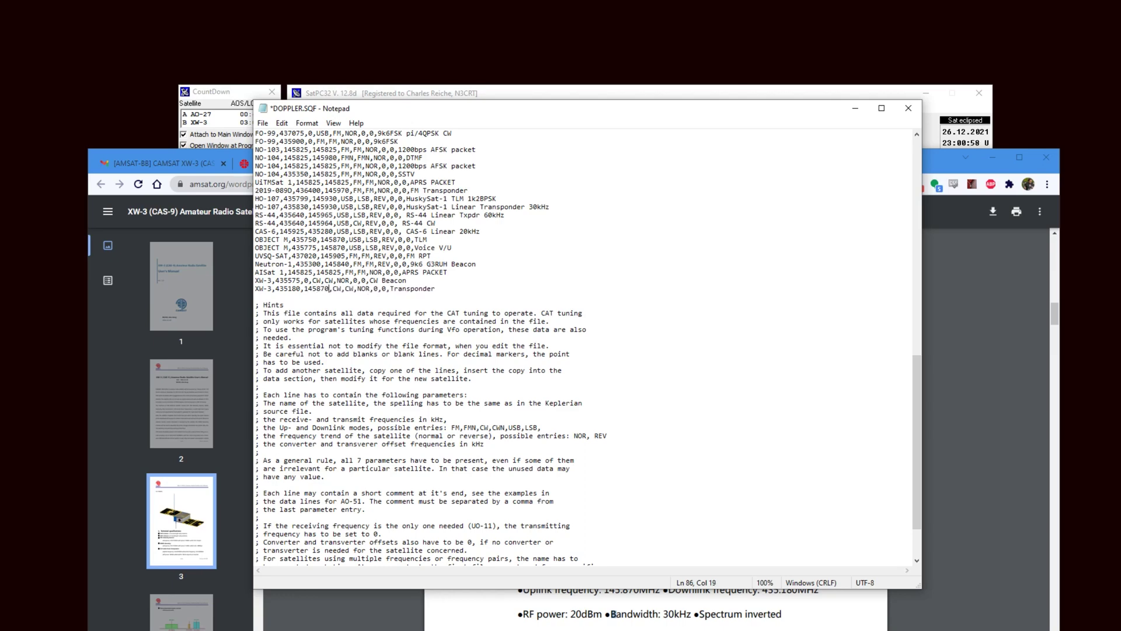
{"action": "left_click", "coordinate": [263, 123]}
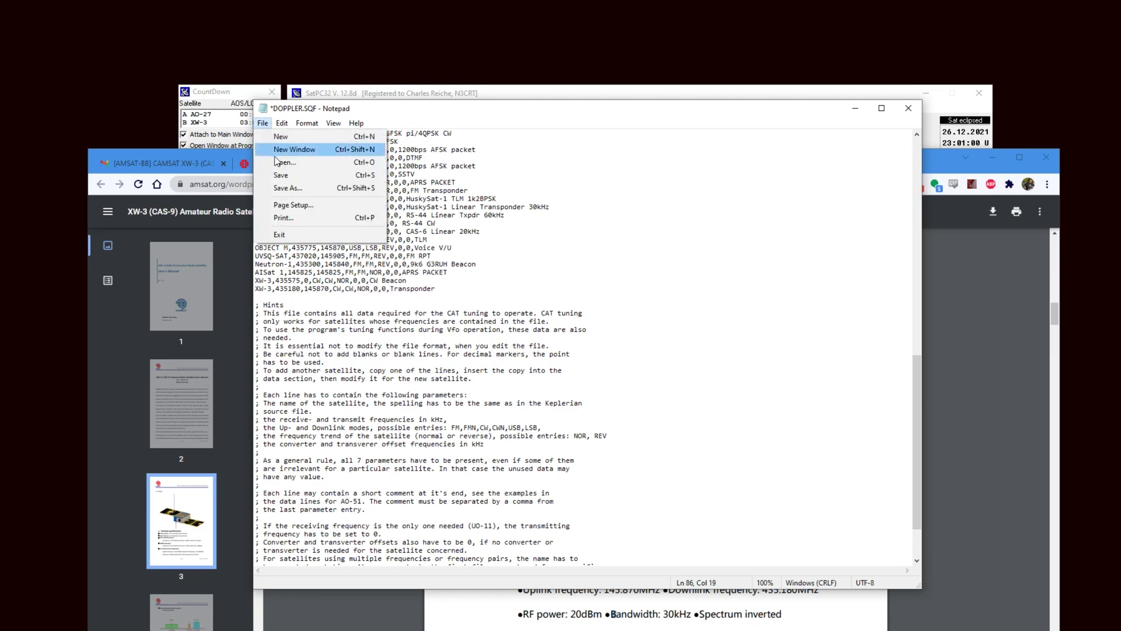
{"action": "left_click", "coordinate": [280, 174]}
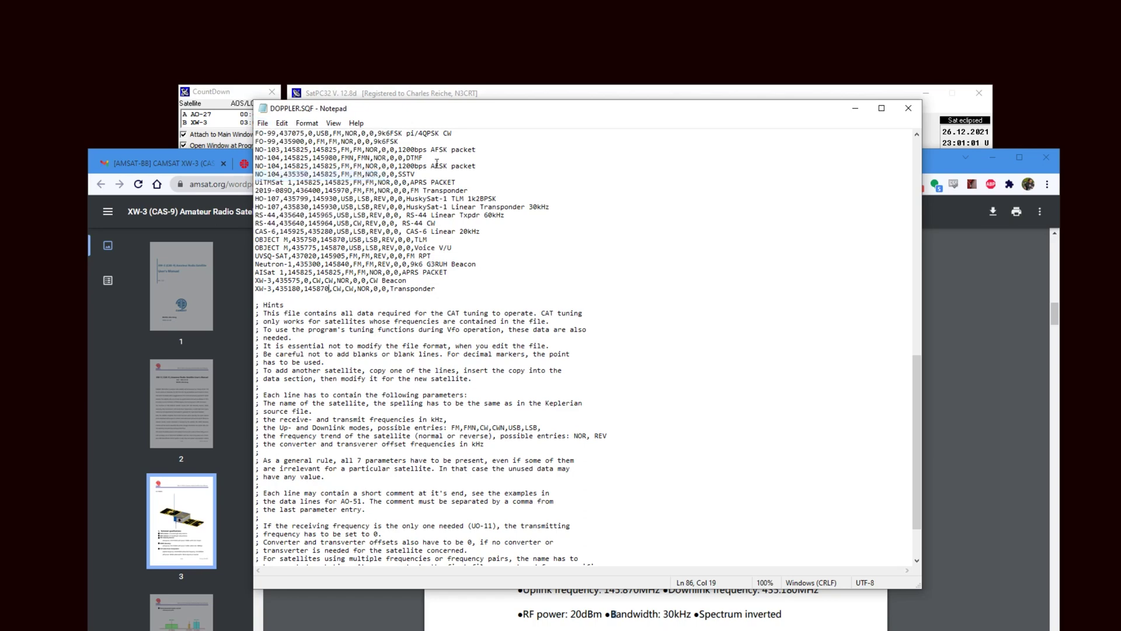
{"action": "left_click", "coordinate": [994, 159]}
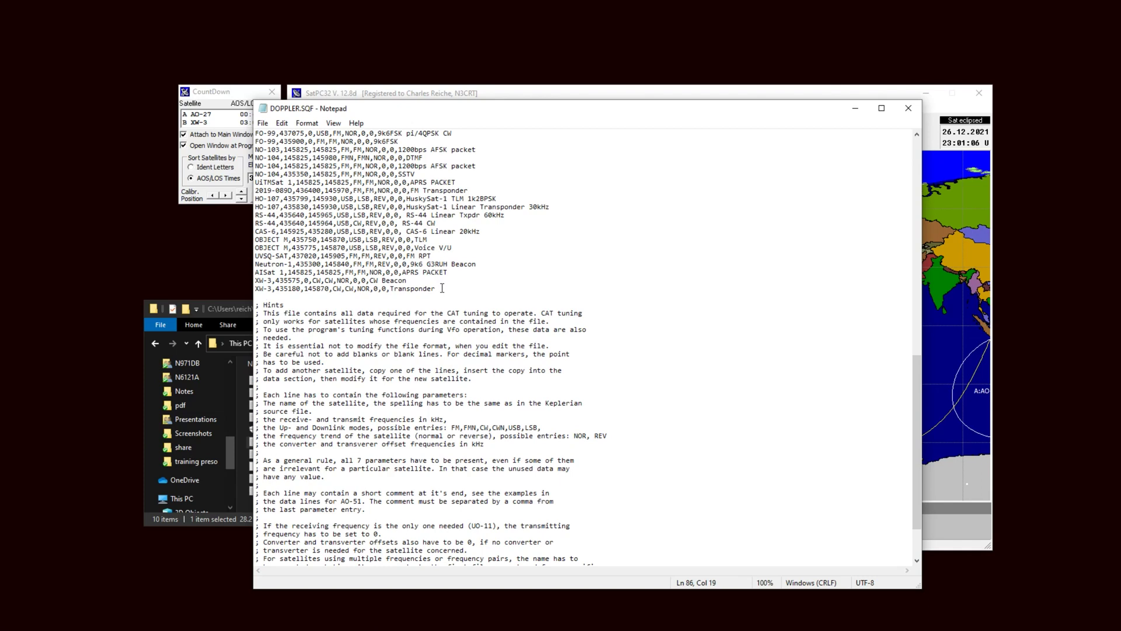
- Move the XW-3 Transponder line above the XW-3 CW Beacon line
{"action": "left_click_drag", "start_coordinate": [439, 289], "coordinate": [256, 290]}
{"action": "key", "text": "ctrl+c"}
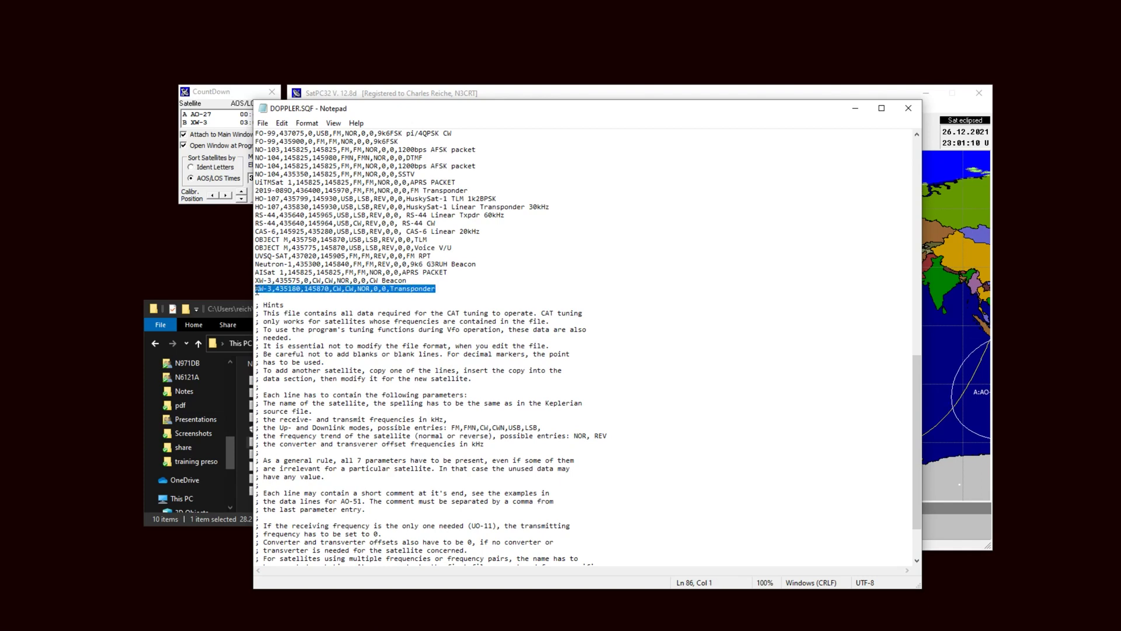
{"action": "key", "text": "Delete"}
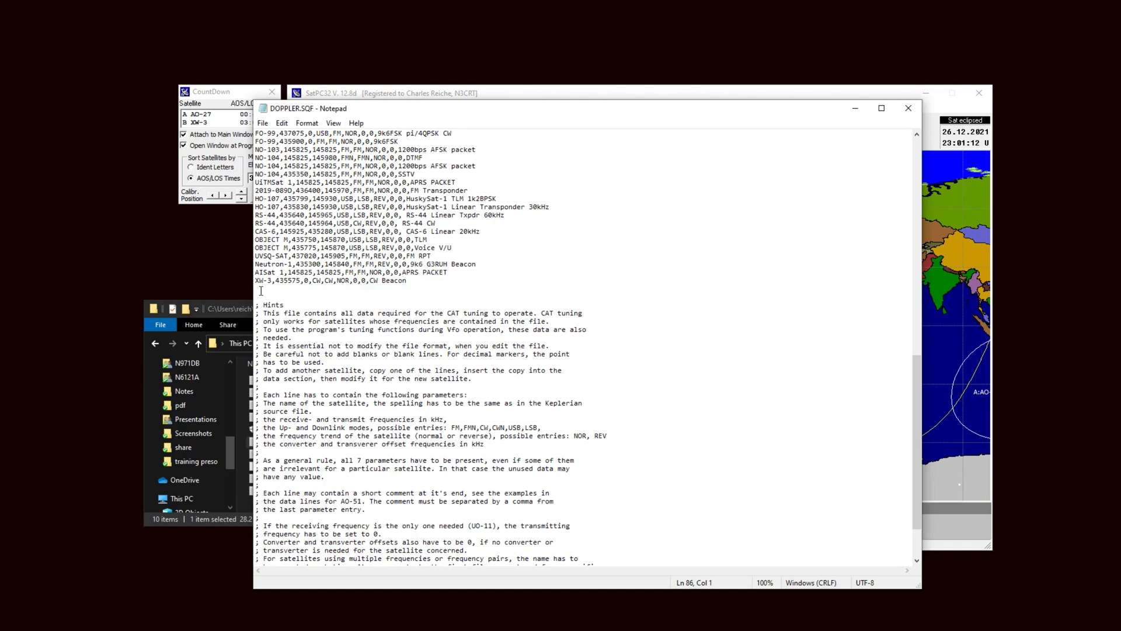
{"action": "left_click", "coordinate": [256, 282]}
{"action": "key", "text": "Return"}
{"action": "key", "text": "ctrl+v"}
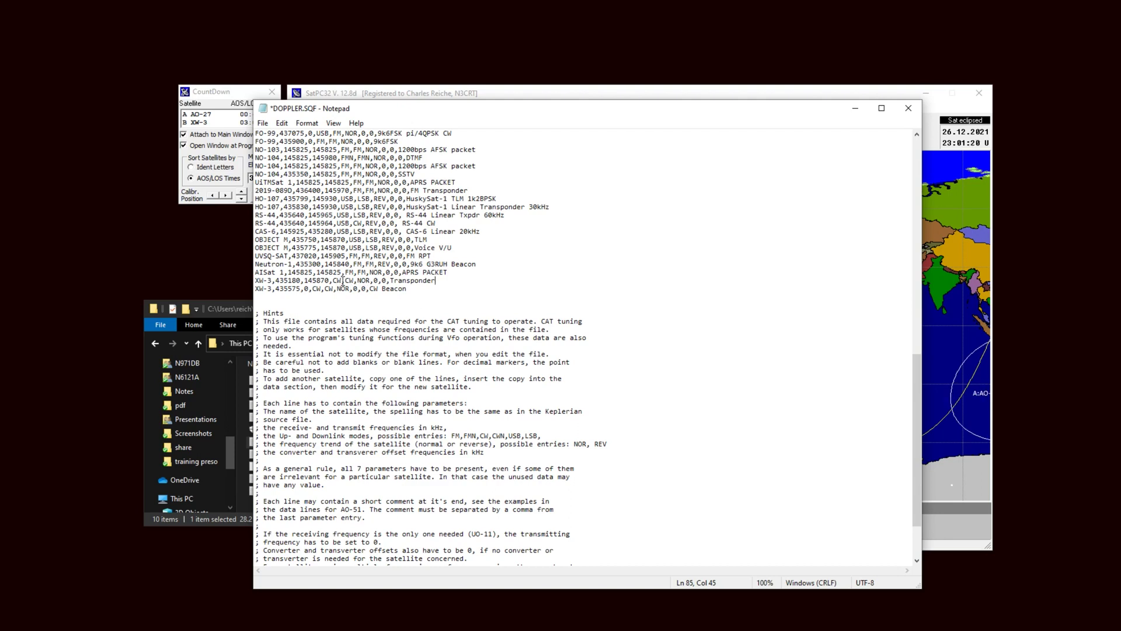
- Change the Transponder line's modes from CW,CW to USB,LSB
{"action": "left_click_drag", "start_coordinate": [343, 280], "coordinate": [333, 281]}
{"action": "type", "text": "USB"}
{"action": "key", "text": "BackSpace"}
{"action": "key", "text": "BackSpace"}
{"action": "type", "text": "LS"}
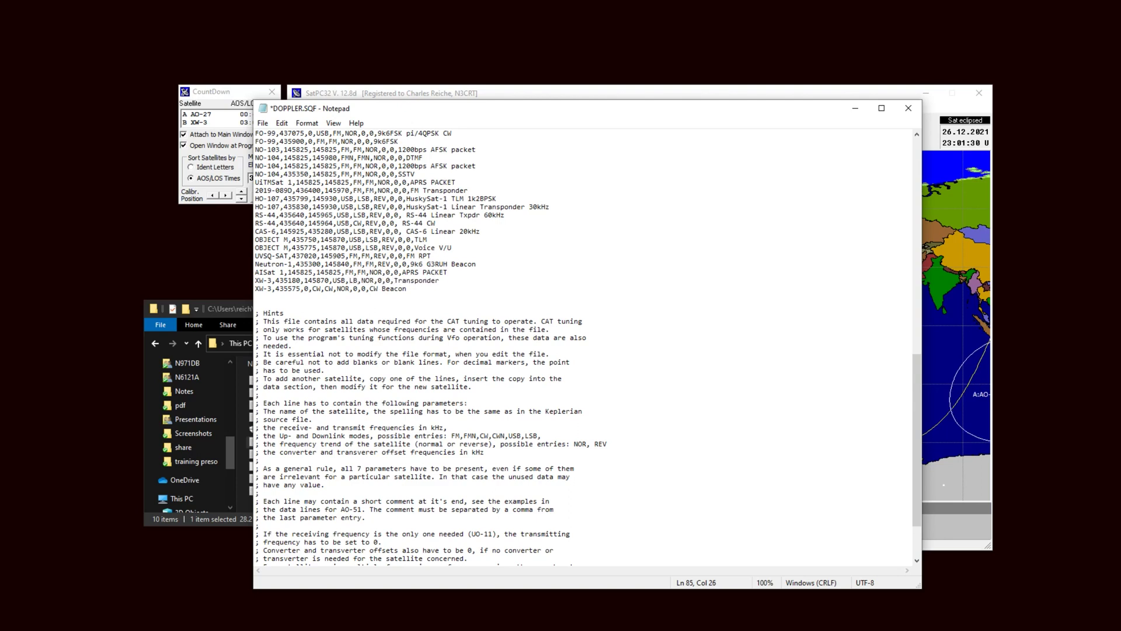
{"action": "type", "text": "S"}
{"action": "key", "text": "BackSpace"}
{"action": "key", "text": "BackSpace"}
{"action": "type", "text": "SB"}
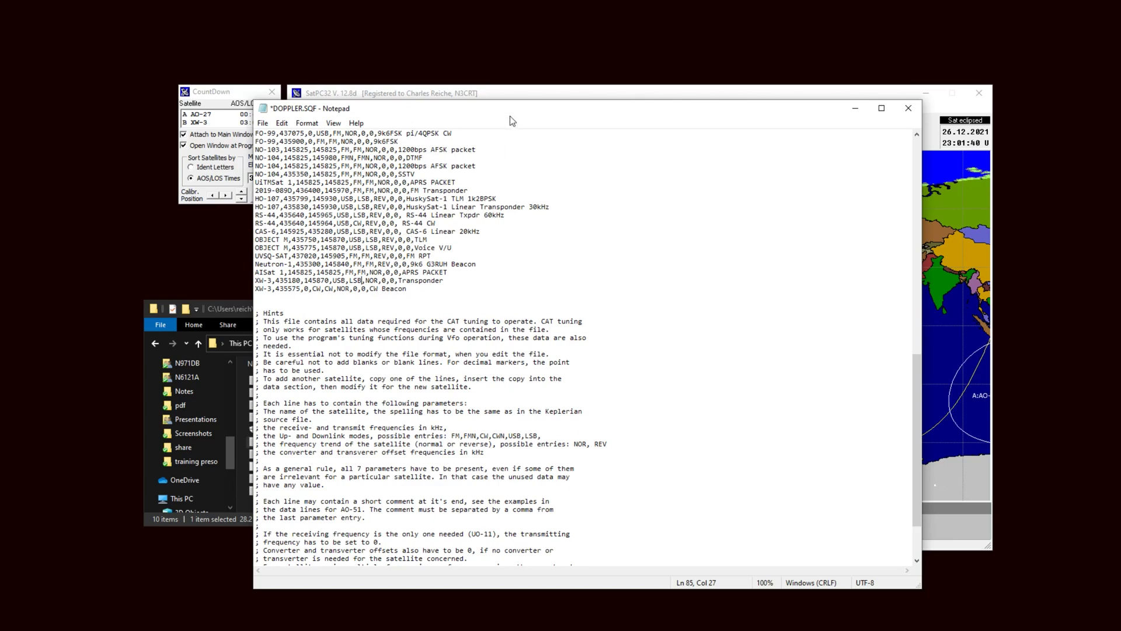
{"action": "left_click_drag", "start_coordinate": [510, 116], "coordinate": [547, 140]}
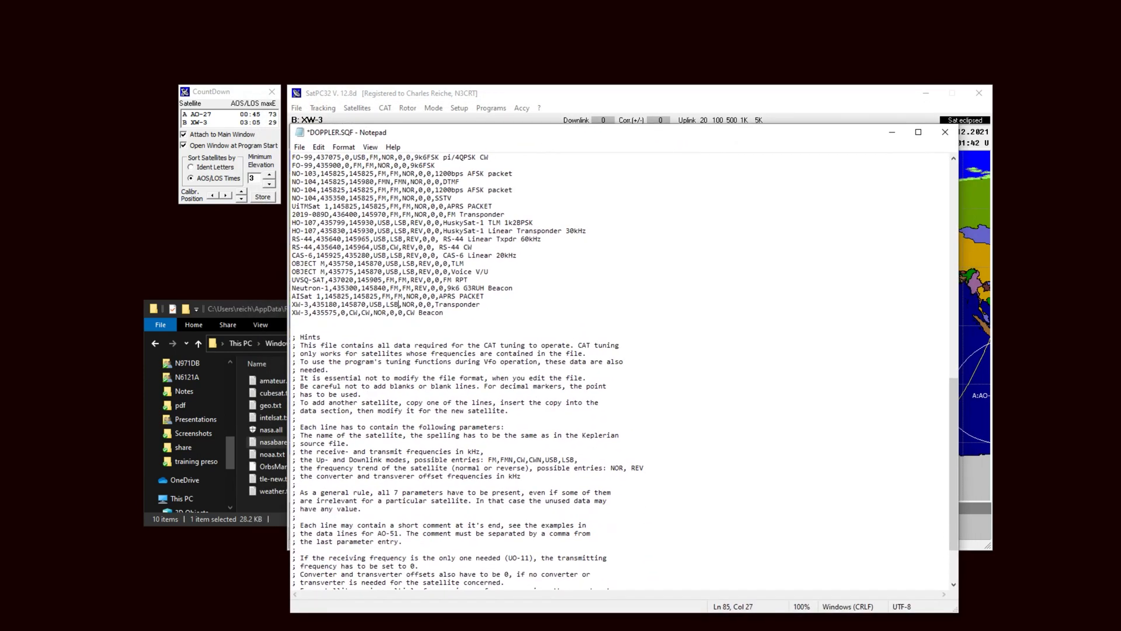
- Save DOPPLER.SQF and check the XW-3 manual's inverted transponder details in Chrome
{"action": "left_click", "coordinate": [300, 148]}
{"action": "left_click", "coordinate": [314, 199]}
{"action": "key", "text": "alt+Tab"}
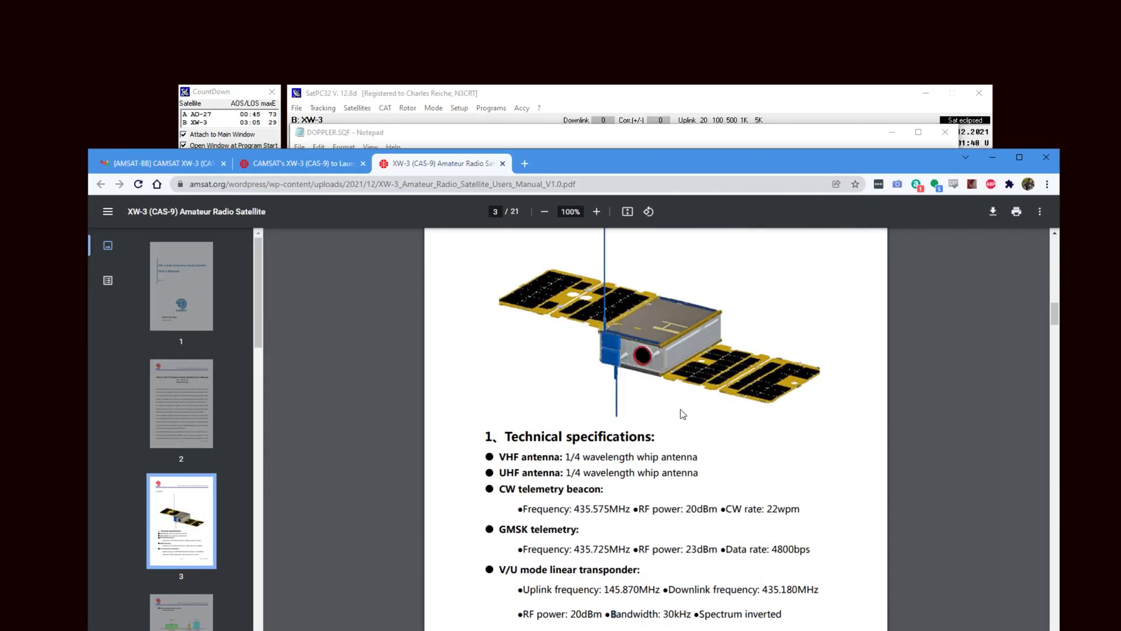
{"action": "scroll", "coordinate": [679, 408], "scroll_direction": "down", "scroll_amount": 2}
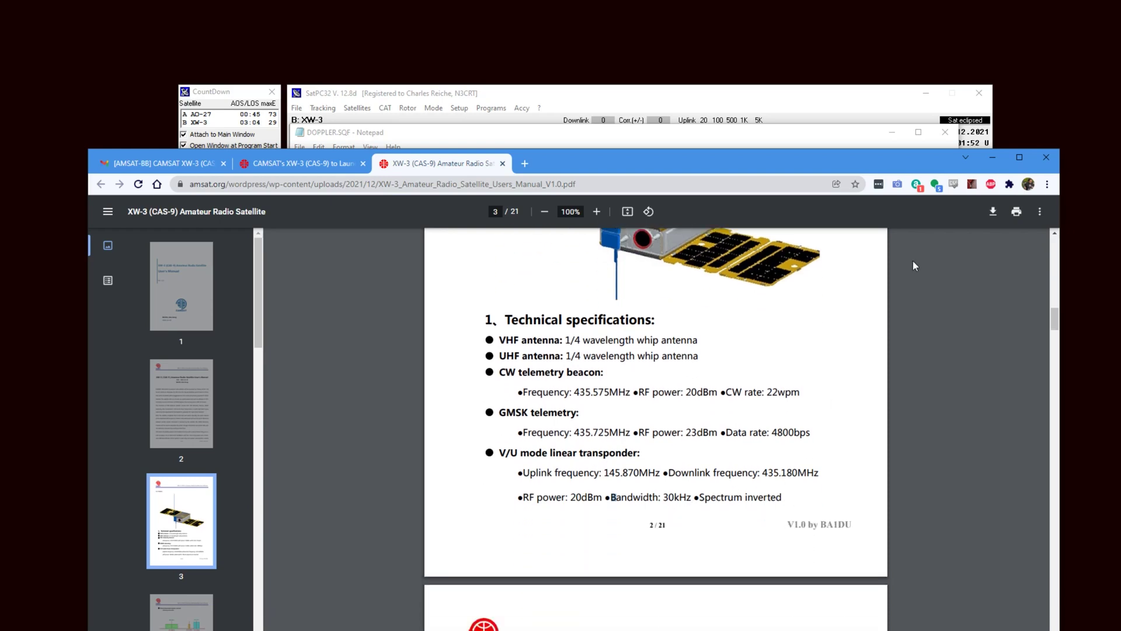
{"action": "left_click", "coordinate": [552, 132]}
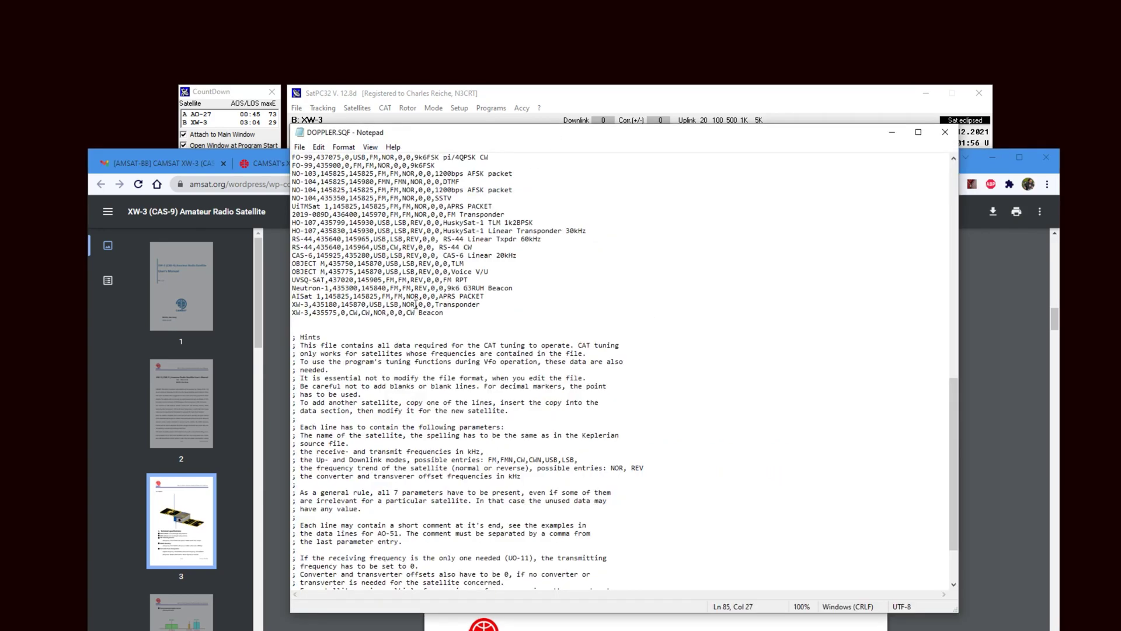
- Replace NOR with REV on the Transponder line, save DOPPLER.SQF and close Notepad
{"action": "left_click_drag", "start_coordinate": [416, 304], "coordinate": [407, 305]}
{"action": "type", "text": "REV"}
{"action": "left_click", "coordinate": [300, 149]}
{"action": "left_click", "coordinate": [321, 201]}
{"action": "left_click", "coordinate": [947, 134]}
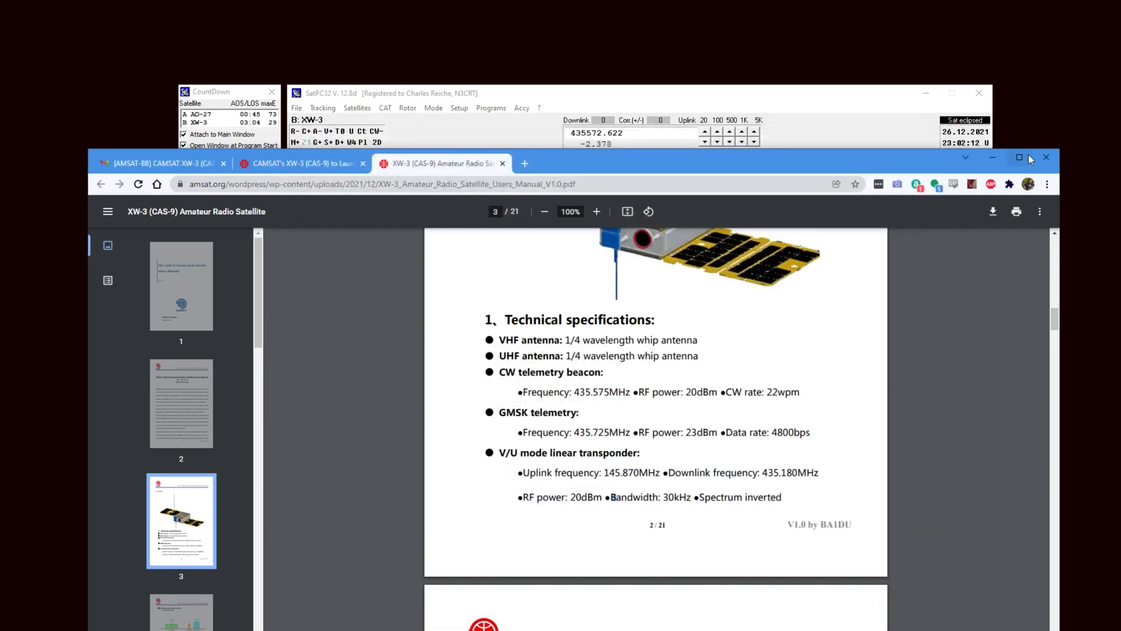
- Restart SatPC32 and track XW-3, now reading 435177.316 downlink and 145870.900 uplink
{"action": "left_click", "coordinate": [993, 158]}
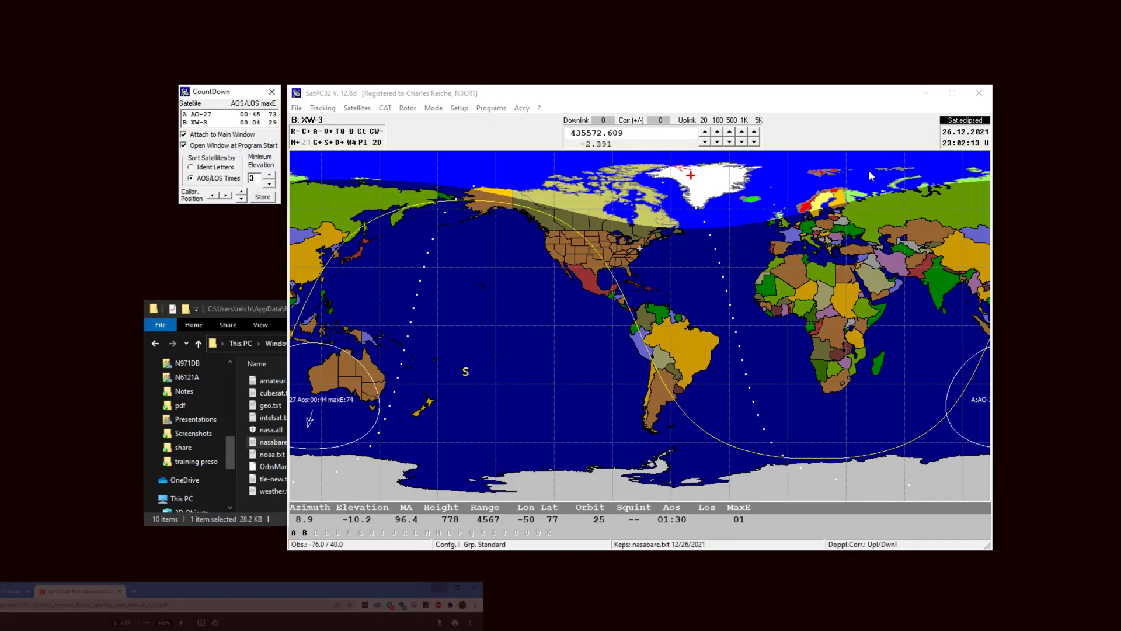
{"action": "left_click", "coordinate": [980, 96]}
{"action": "left_click", "coordinate": [979, 96]}
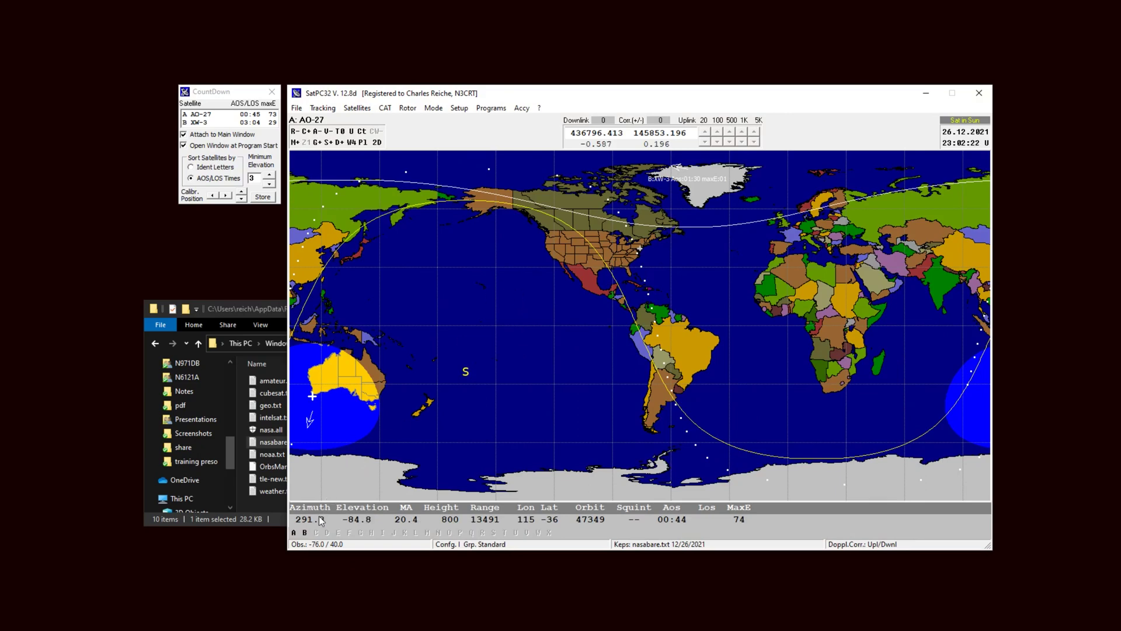
{"action": "left_click", "coordinate": [304, 532]}
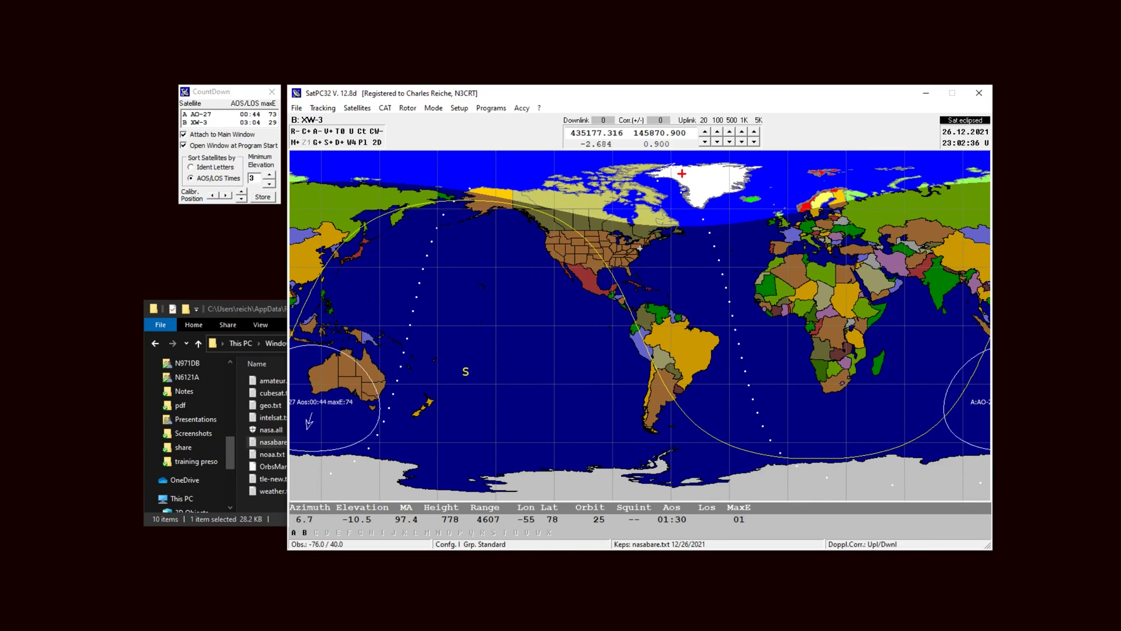
- Look through the CAMSAT launch article, Gmail TLE message and XW-3 manual PDF, then minimize Chrome
{"action": "key", "text": "alt+Tab"}
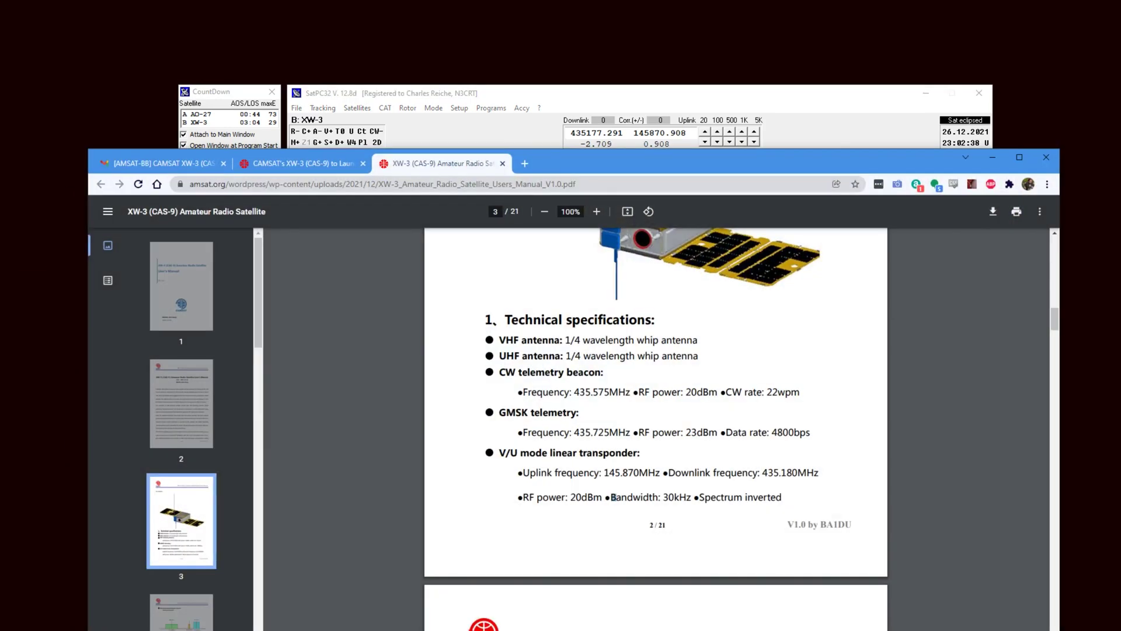
{"action": "scroll", "coordinate": [655, 358], "scroll_direction": "down", "scroll_amount": 3}
{"action": "scroll", "coordinate": [655, 359], "scroll_direction": "up", "scroll_amount": 3}
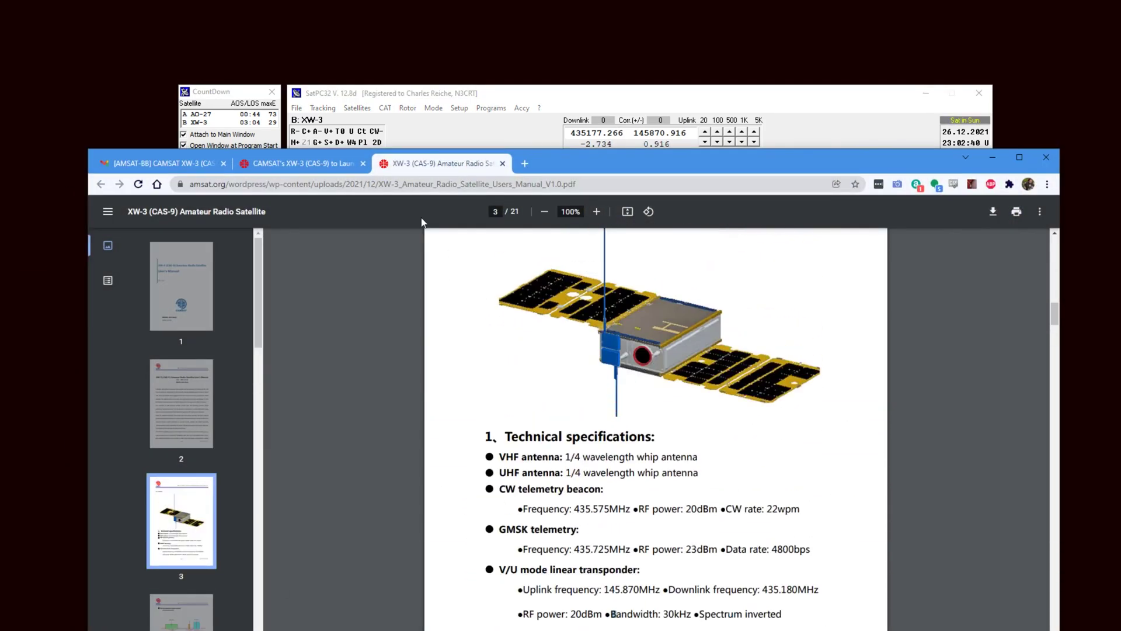
{"action": "left_click", "coordinate": [276, 168]}
{"action": "left_click", "coordinate": [170, 164]}
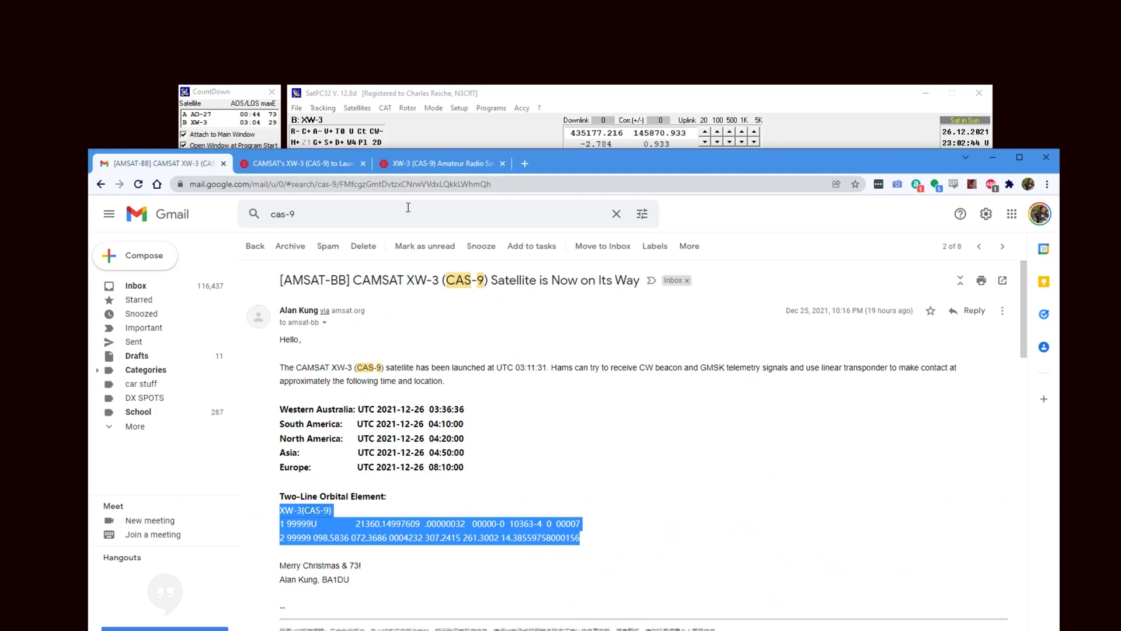
{"action": "left_click", "coordinate": [430, 164]}
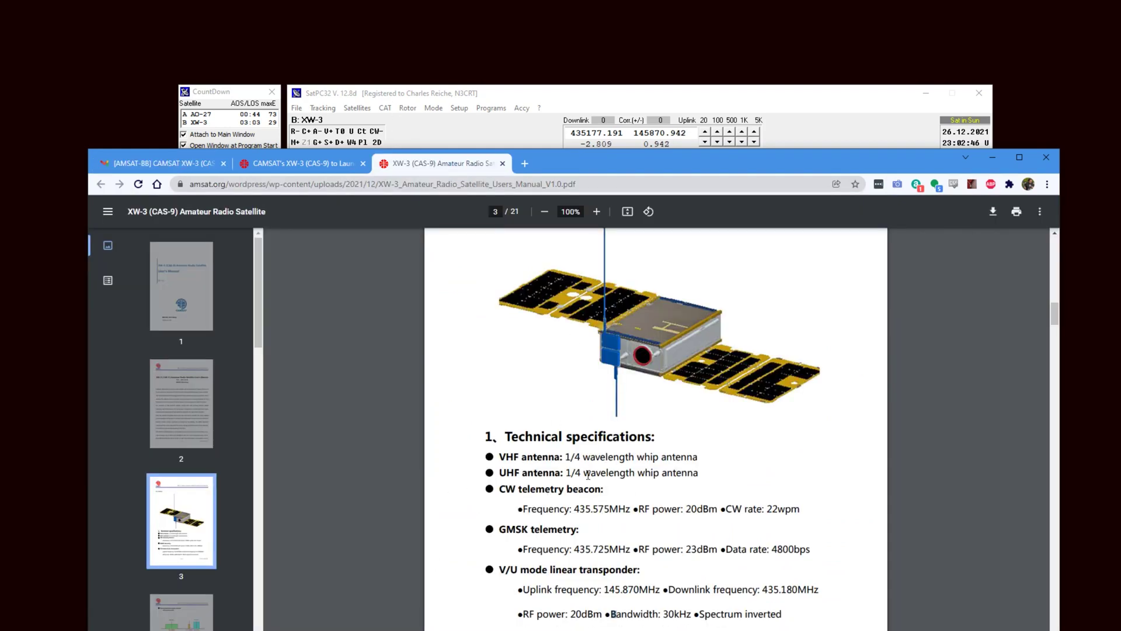
{"action": "scroll", "coordinate": [526, 461], "scroll_direction": "down", "scroll_amount": 2}
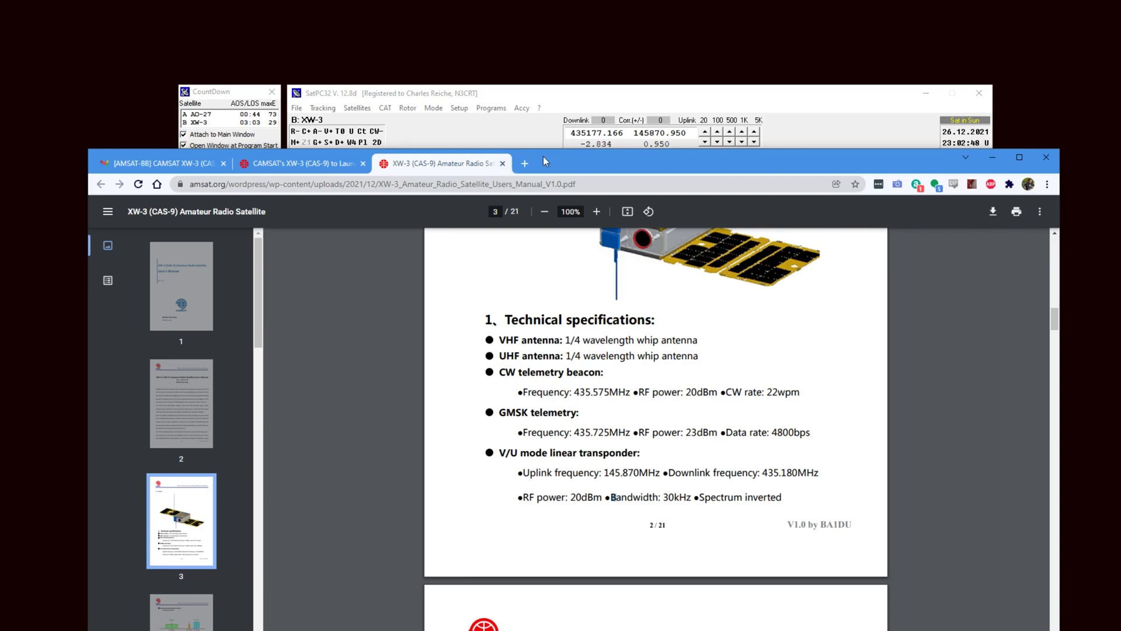
{"action": "left_click", "coordinate": [992, 159]}
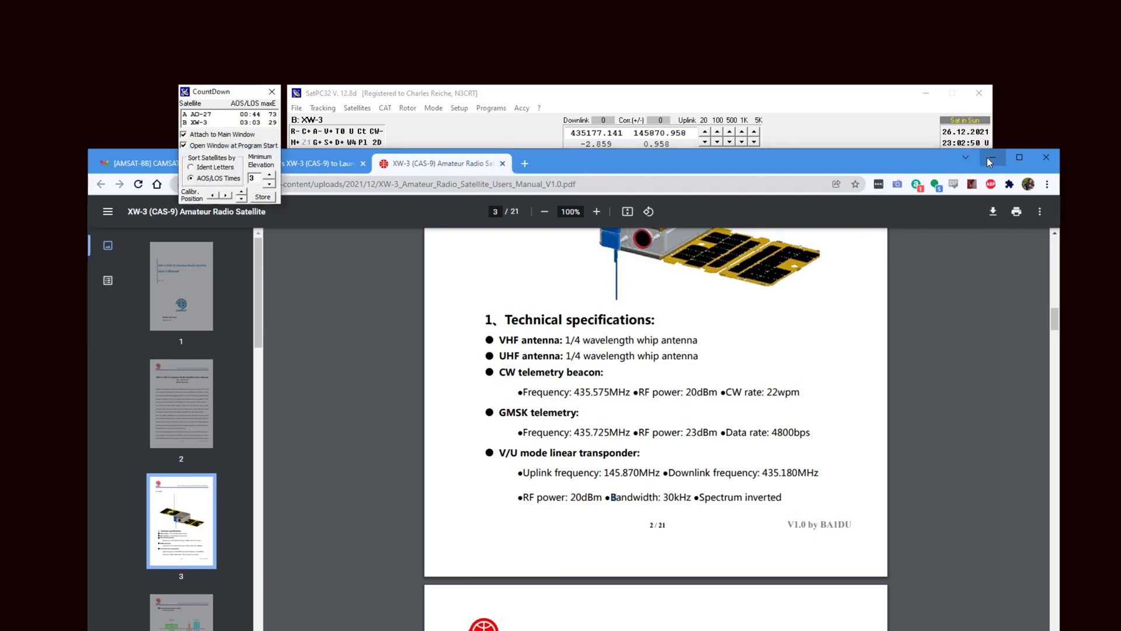
{"action": "left_click", "coordinate": [990, 157]}
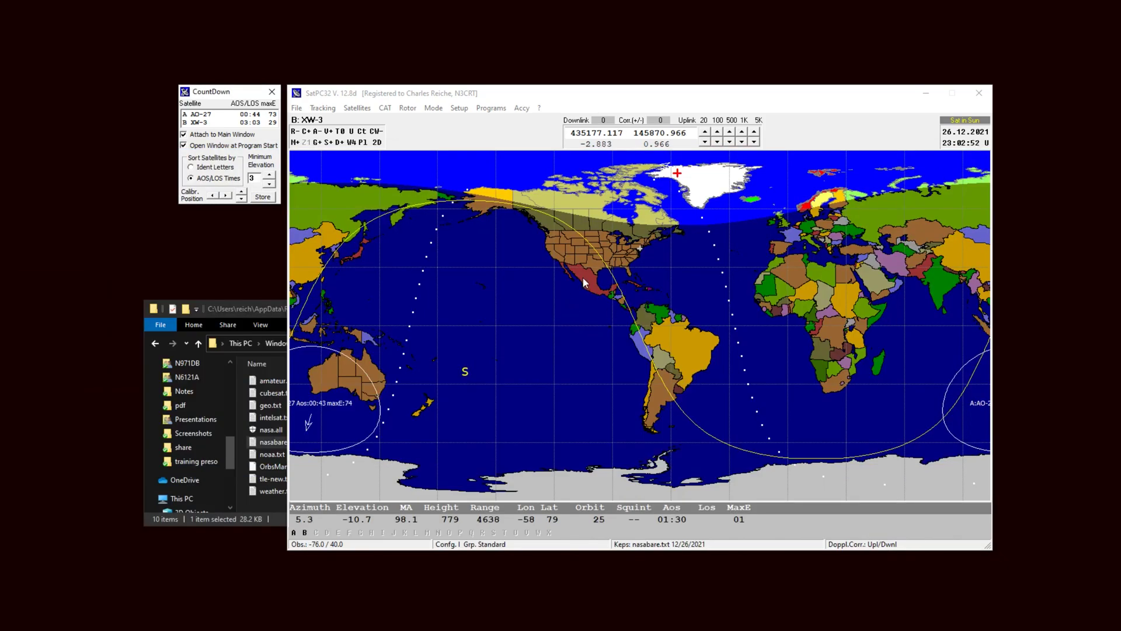